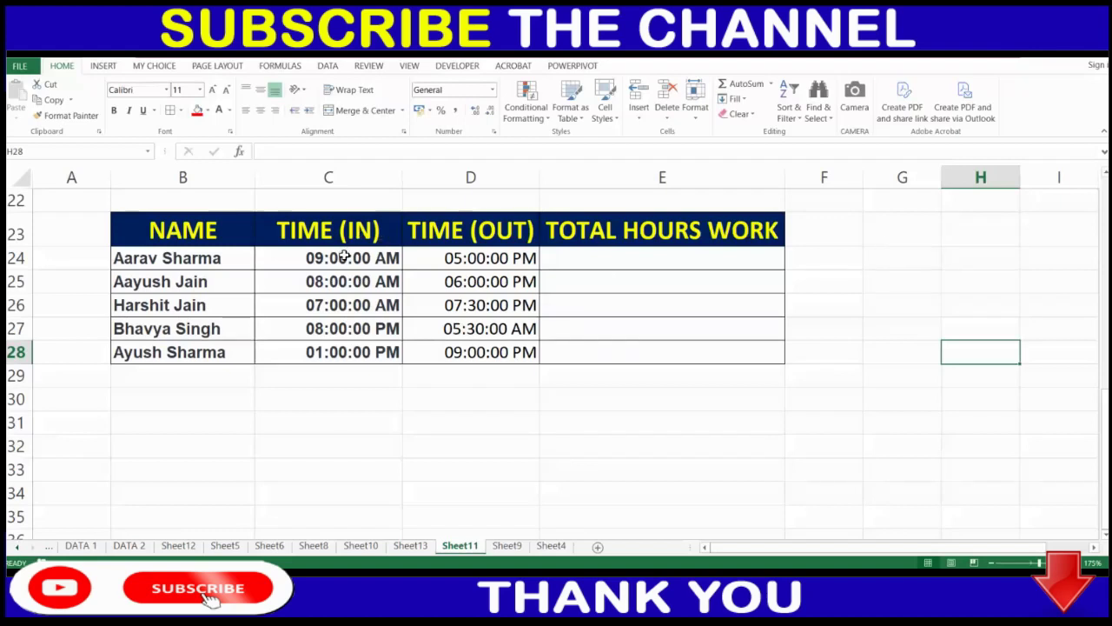
- Review the employee names and the clock-in and clock-out times, including the overnight 08:00 PM shift
{"action": "left_click_drag", "start_coordinate": [181, 258], "coordinate": [210, 346]}
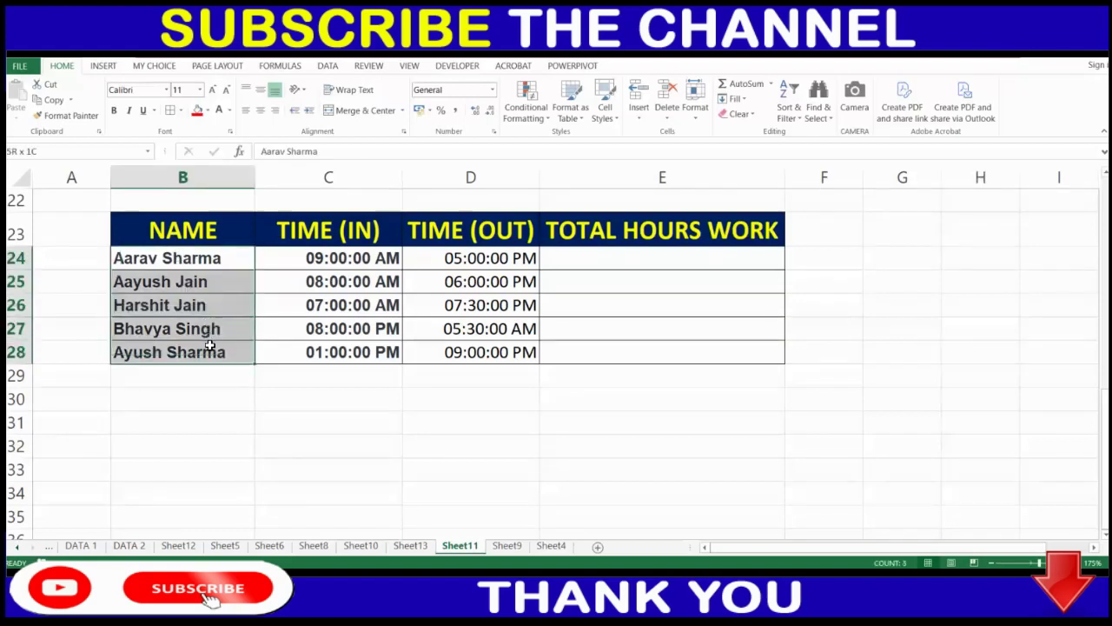
{"action": "left_click_drag", "start_coordinate": [328, 259], "coordinate": [352, 352]}
{"action": "left_click_drag", "start_coordinate": [470, 258], "coordinate": [500, 350]}
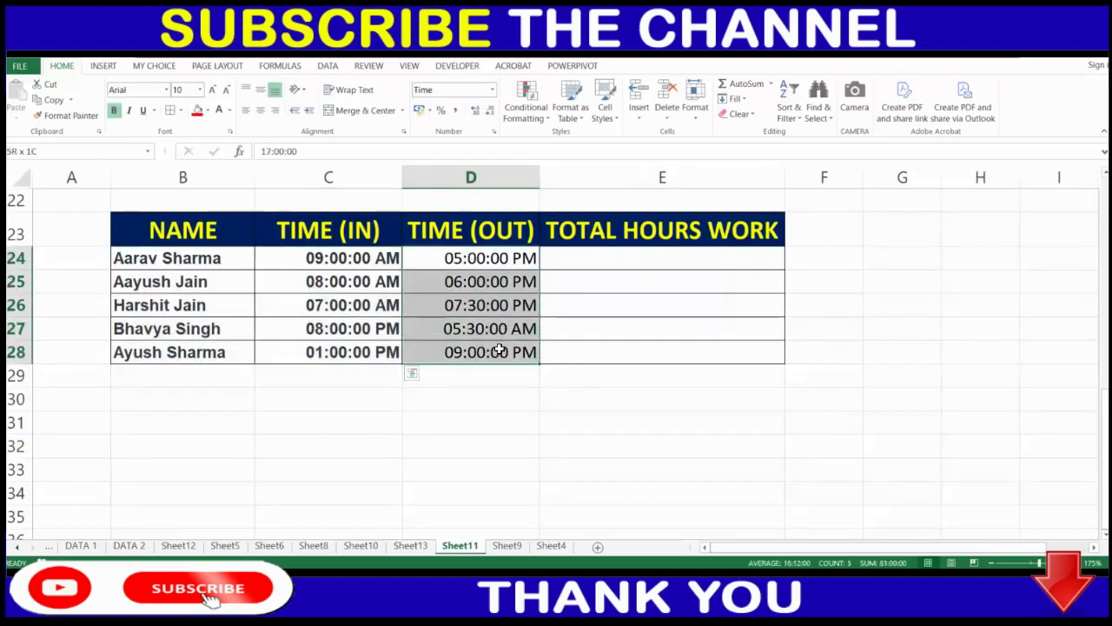
{"action": "left_click", "coordinate": [671, 258]}
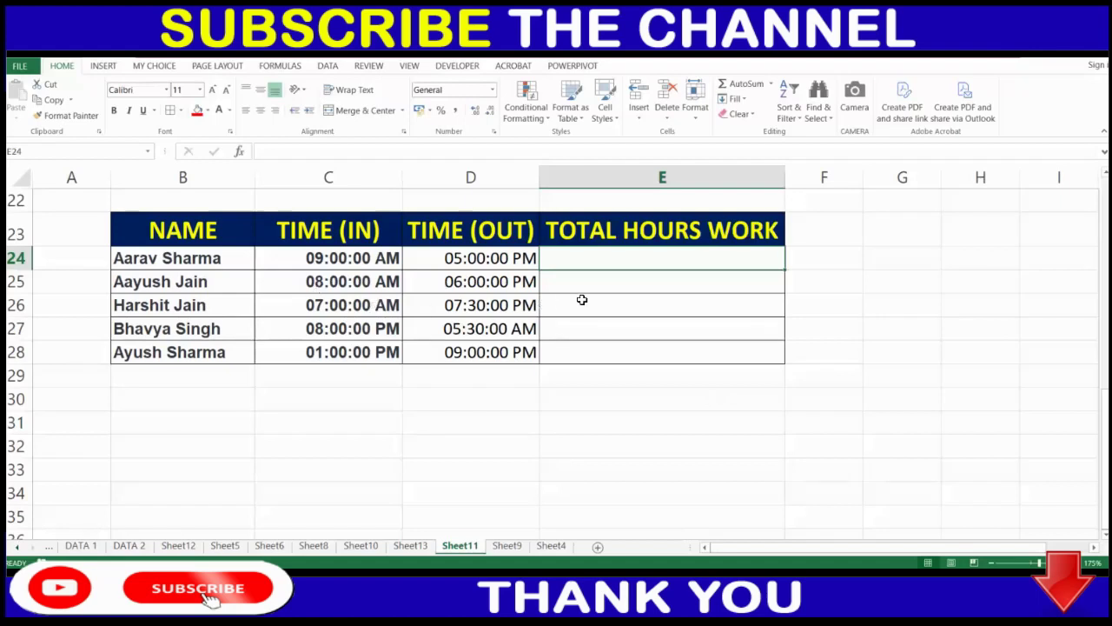
{"action": "left_click", "coordinate": [339, 258]}
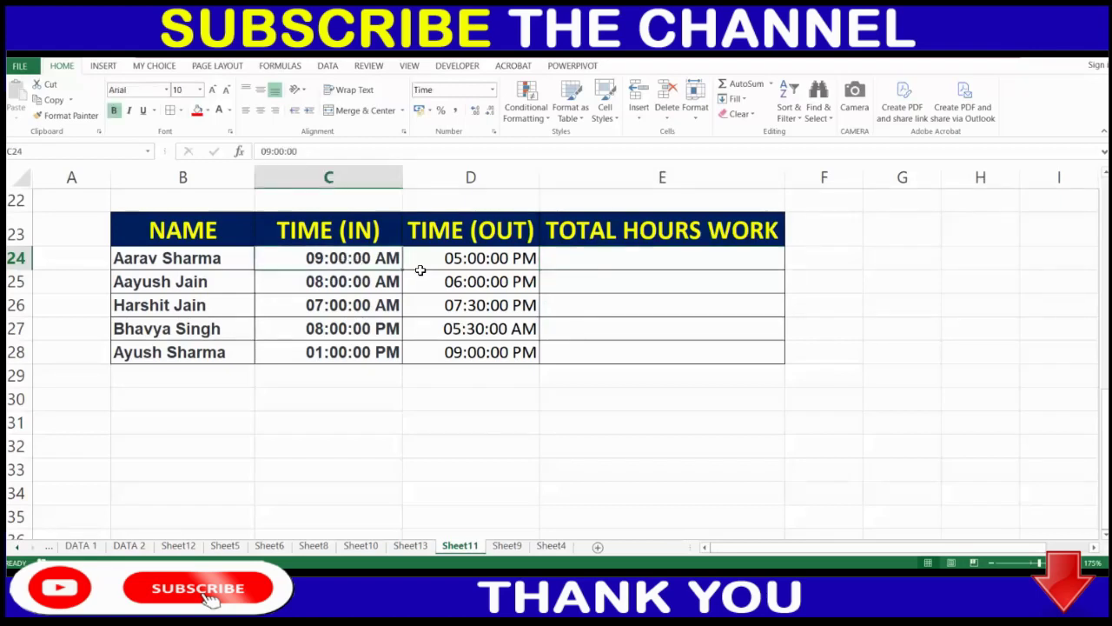
{"action": "left_click", "coordinate": [477, 260]}
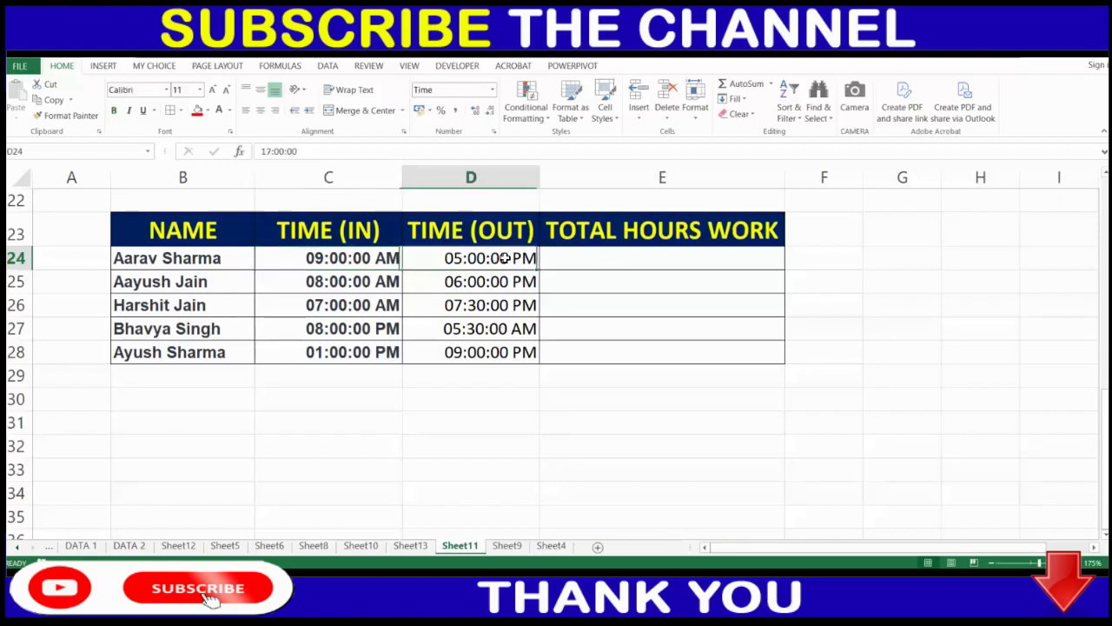
{"action": "left_click", "coordinate": [640, 260]}
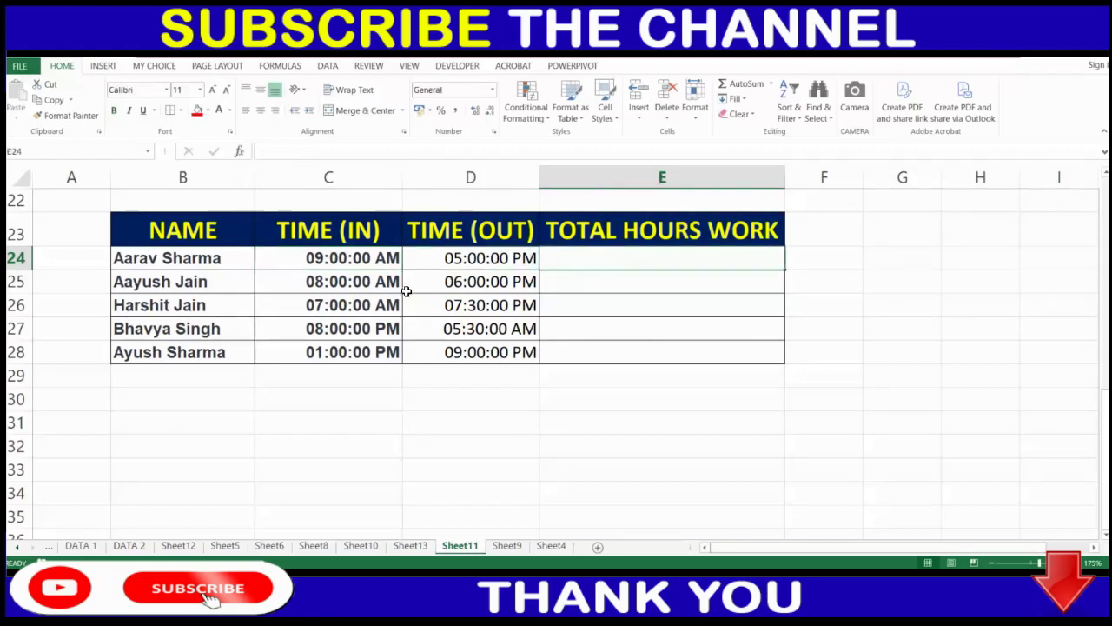
{"action": "left_click", "coordinate": [354, 329]}
{"action": "left_click", "coordinate": [489, 332]}
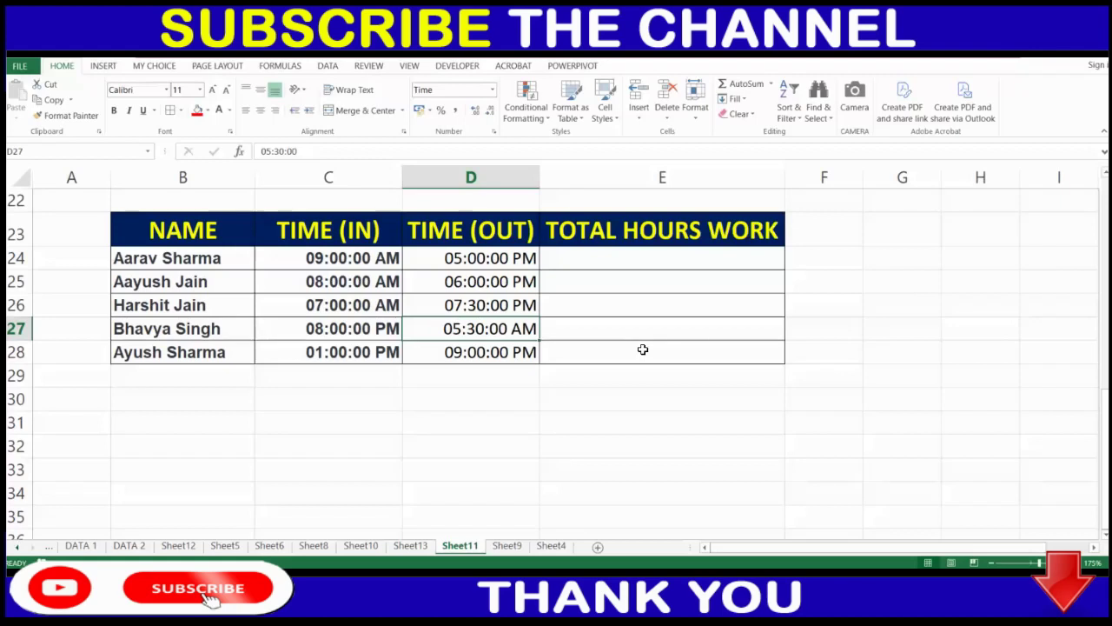
{"action": "left_click", "coordinate": [658, 251]}
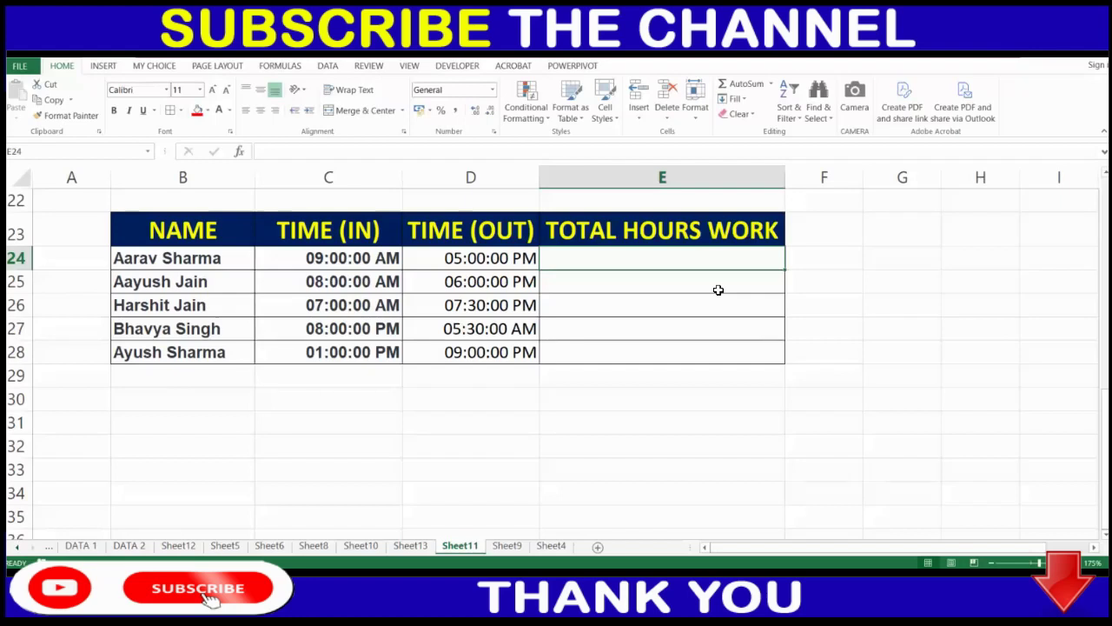
- Enter =MOD(D24-C24,1)*24 in E24 to compute the first employee's hours
{"action": "type", "text": "="}
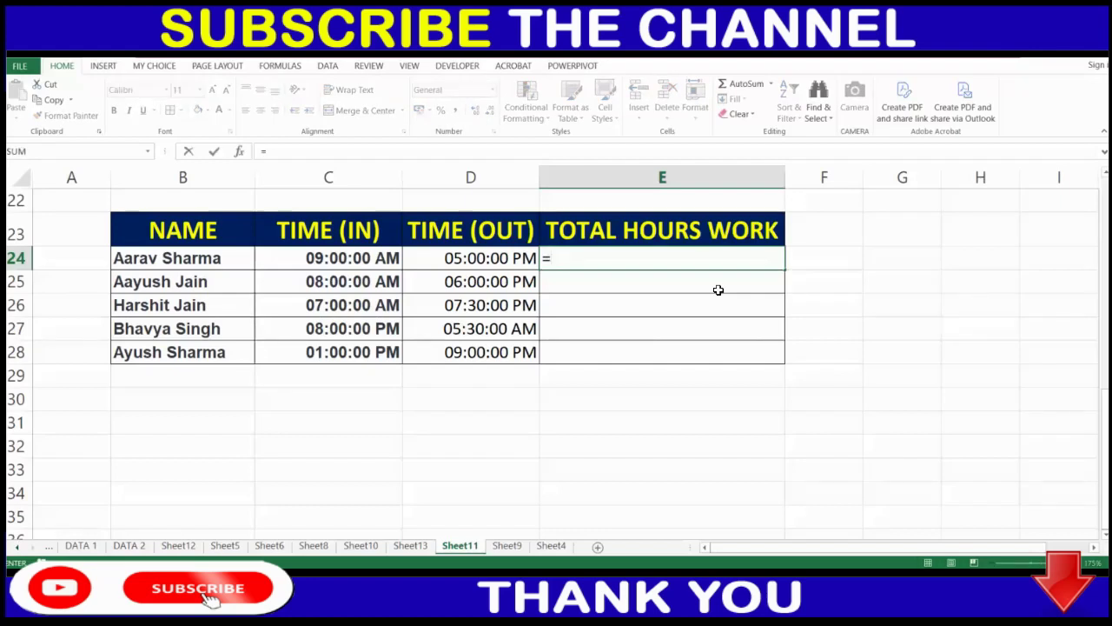
{"action": "type", "text": "MOD"}
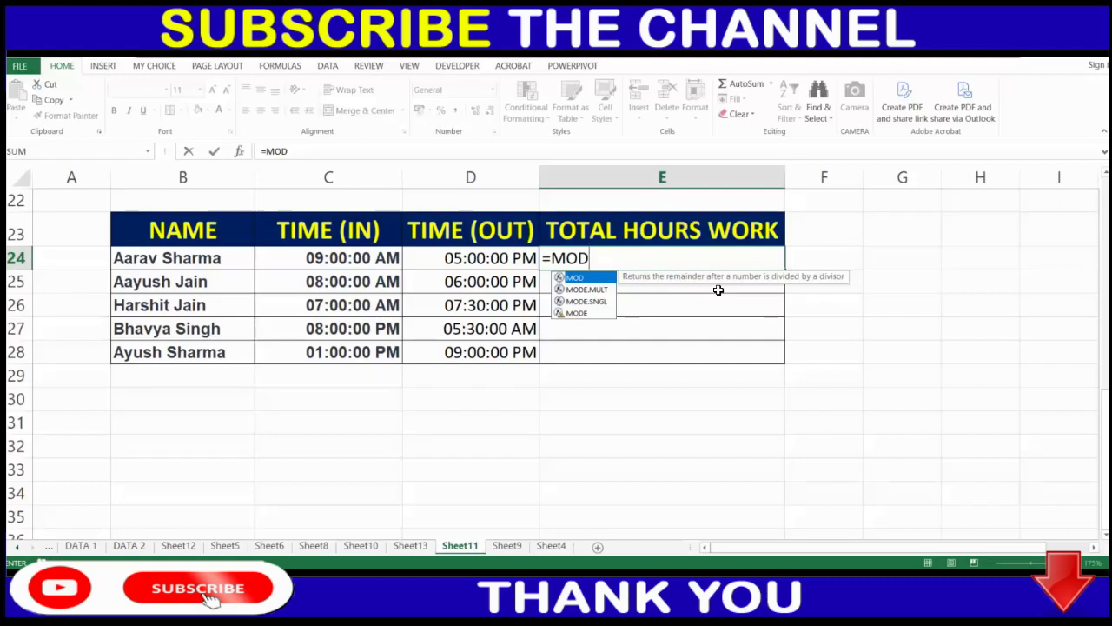
{"action": "type", "text": "("}
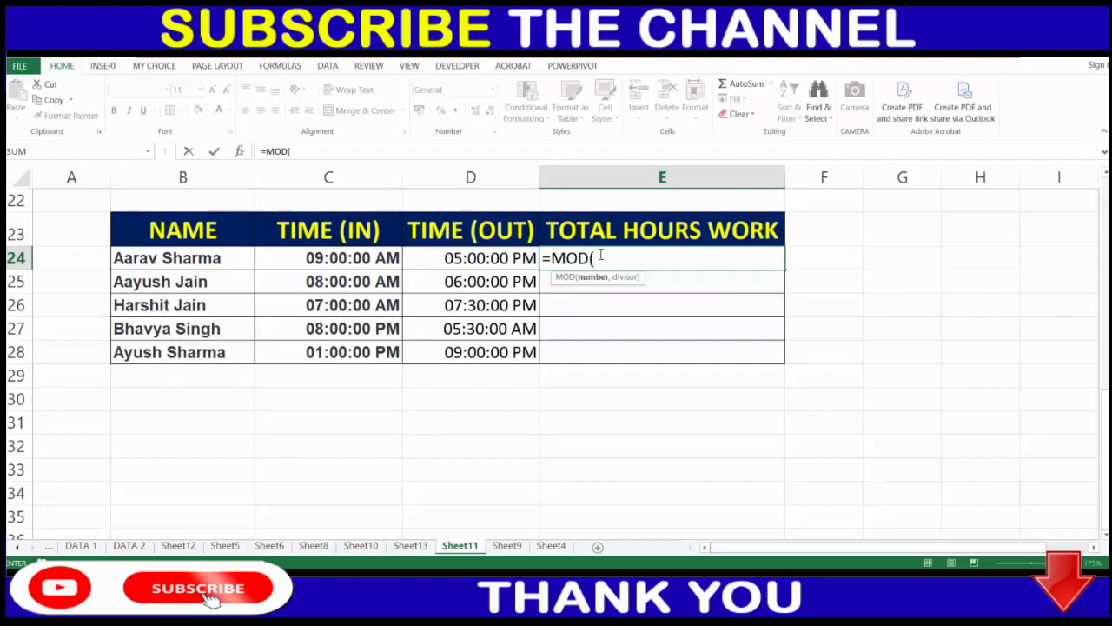
{"action": "left_click", "coordinate": [473, 258]}
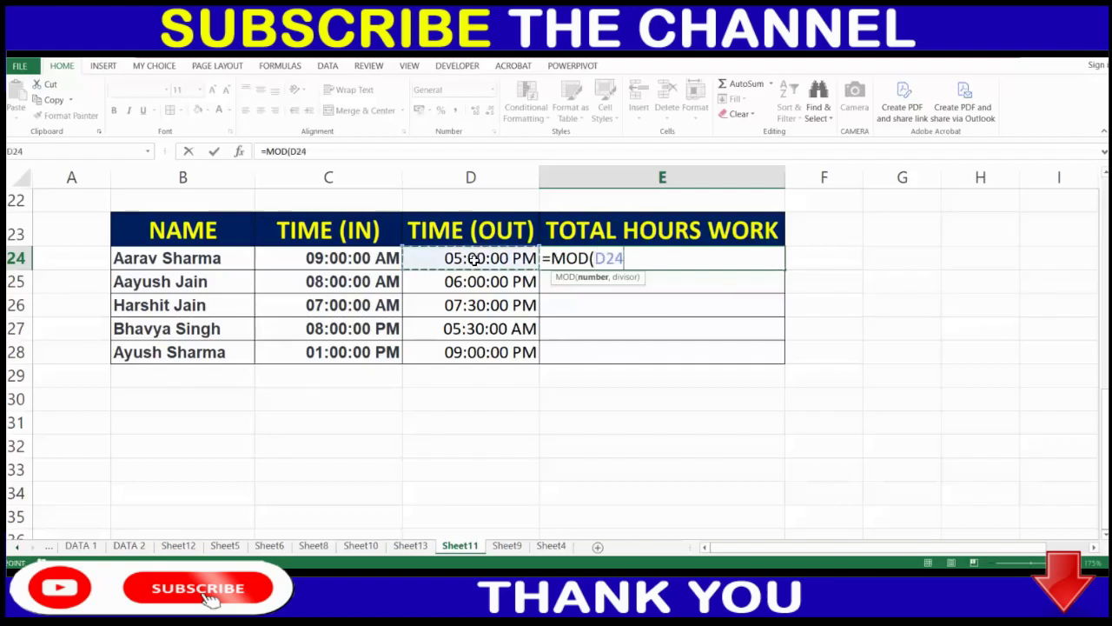
{"action": "type", "text": "-"}
{"action": "left_click", "coordinate": [330, 256]}
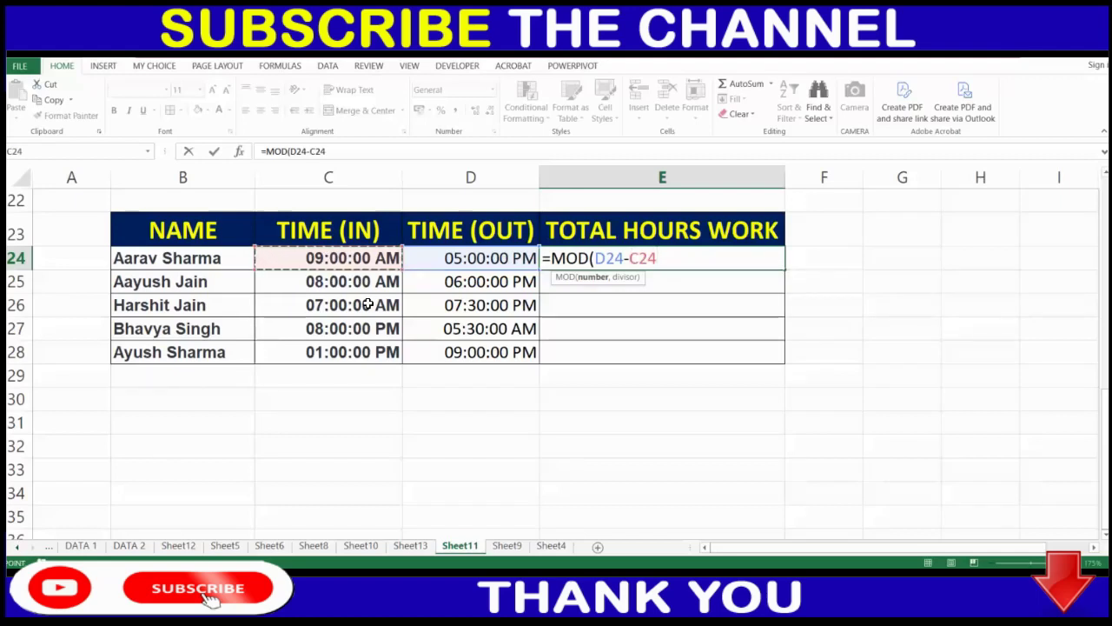
{"action": "type", "text": ",1"}
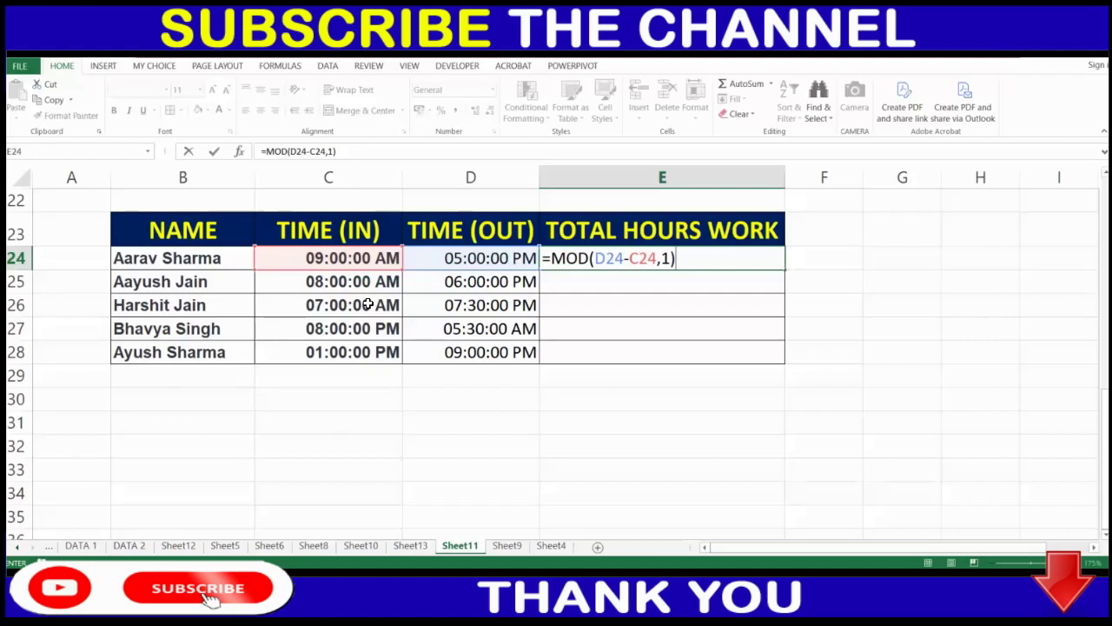
{"action": "type", "text": "*24"}
{"action": "key", "text": "Return"}
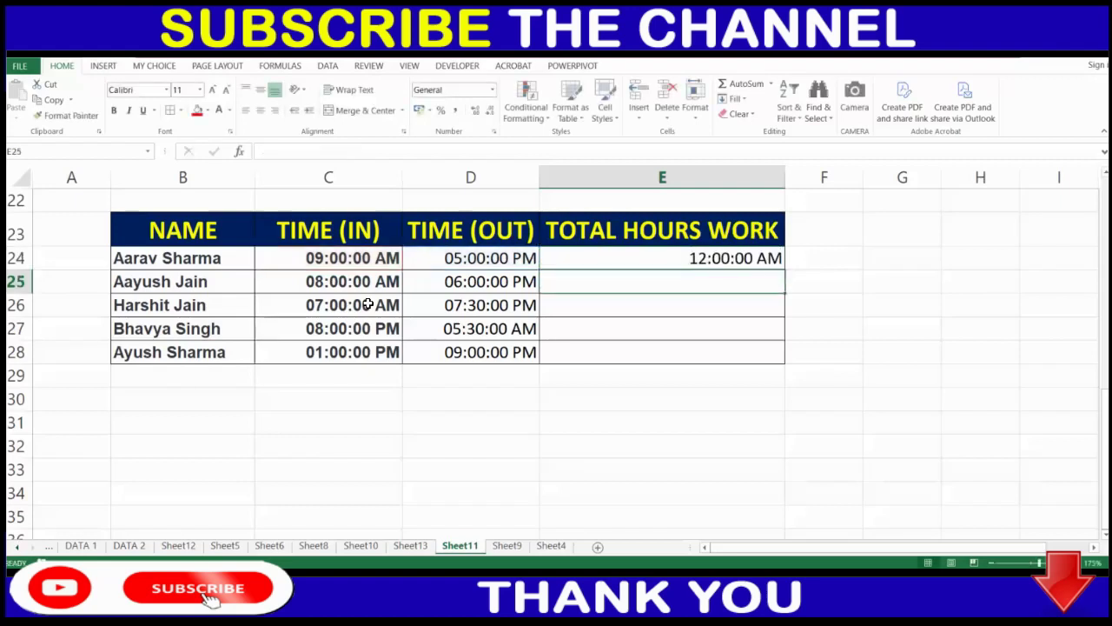
- Fill E24's MOD hours formula down to E28
{"action": "left_click", "coordinate": [729, 258]}
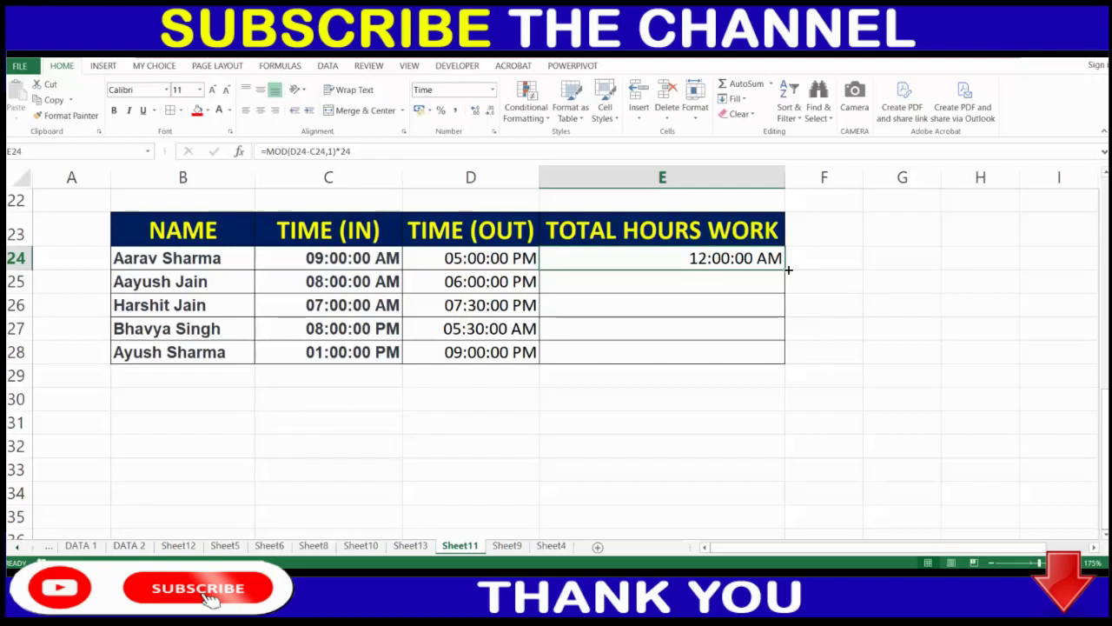
{"action": "left_click_drag", "start_coordinate": [785, 269], "coordinate": [785, 363]}
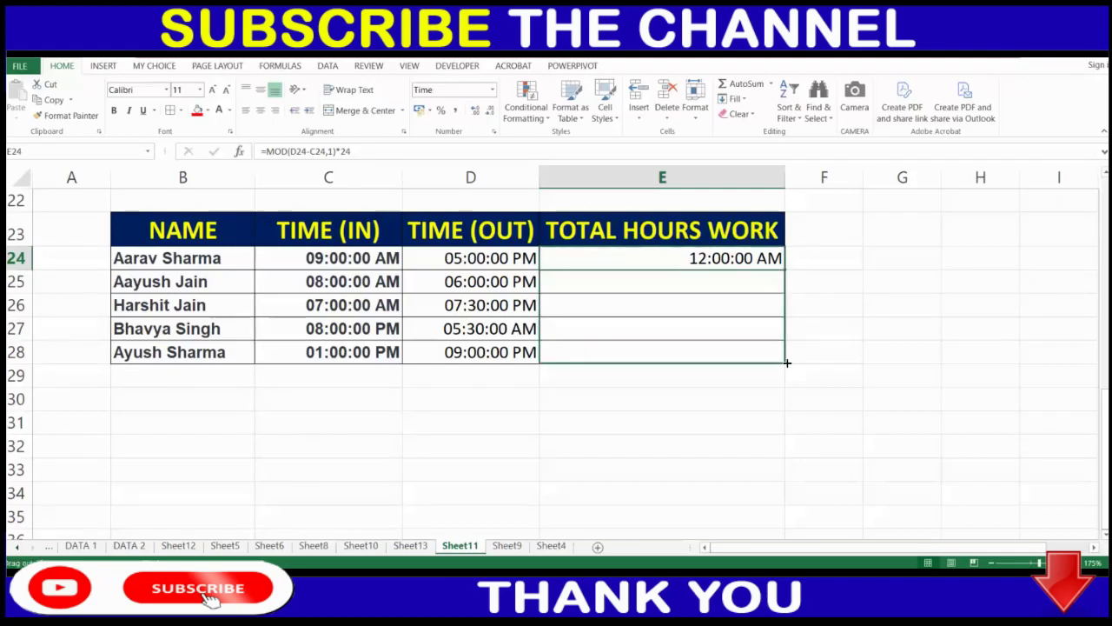
{"action": "left_click", "coordinate": [831, 328]}
- Format E24:E28 as Number, showing 8.00, 10.00, 12.50, 9.50 and 8.00
{"action": "left_click_drag", "start_coordinate": [745, 258], "coordinate": [745, 352]}
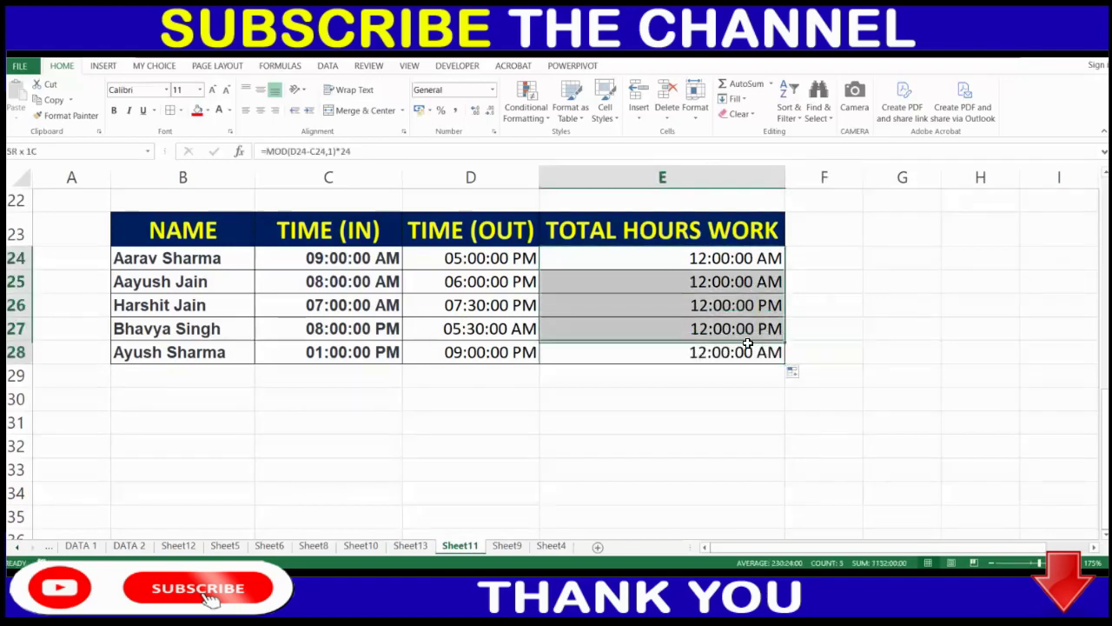
{"action": "left_click", "coordinate": [492, 90]}
{"action": "left_click", "coordinate": [493, 92]}
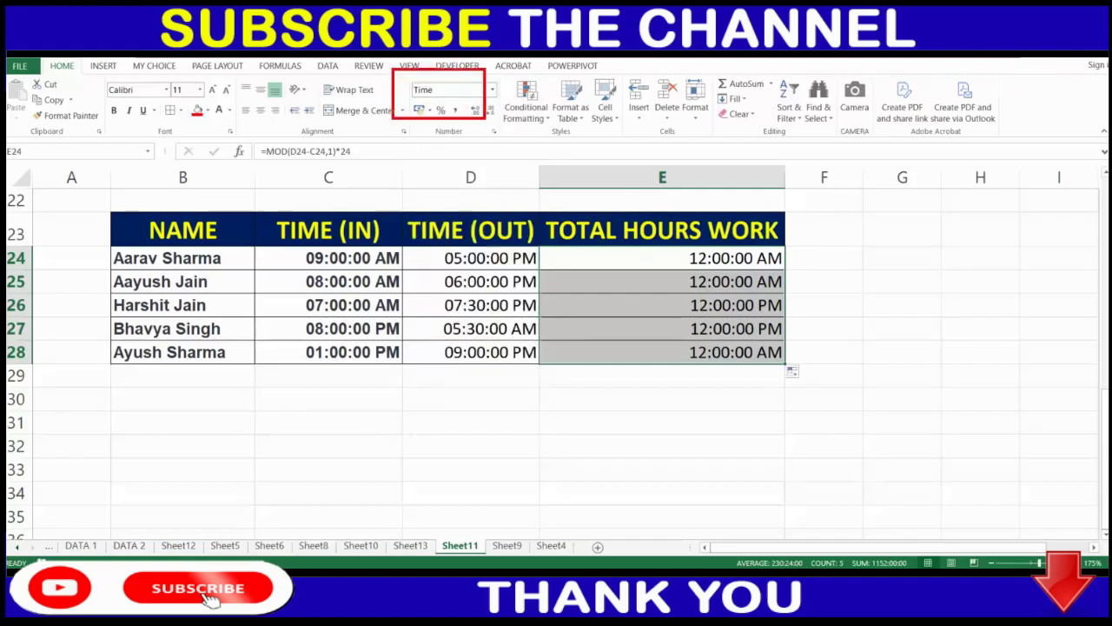
{"action": "left_click", "coordinate": [492, 92]}
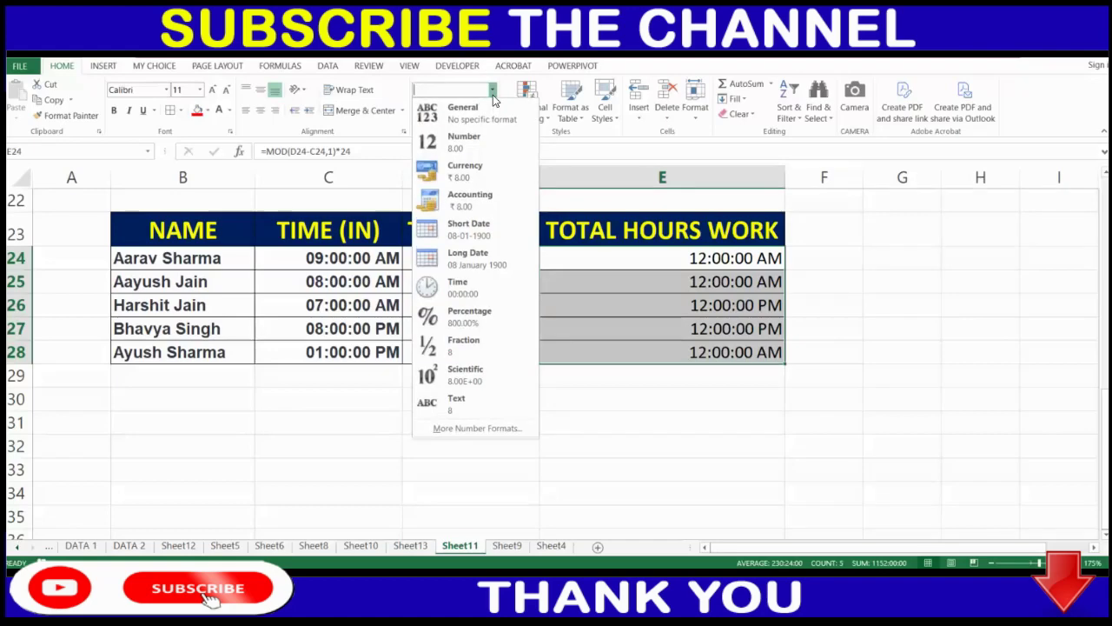
{"action": "left_click", "coordinate": [462, 141]}
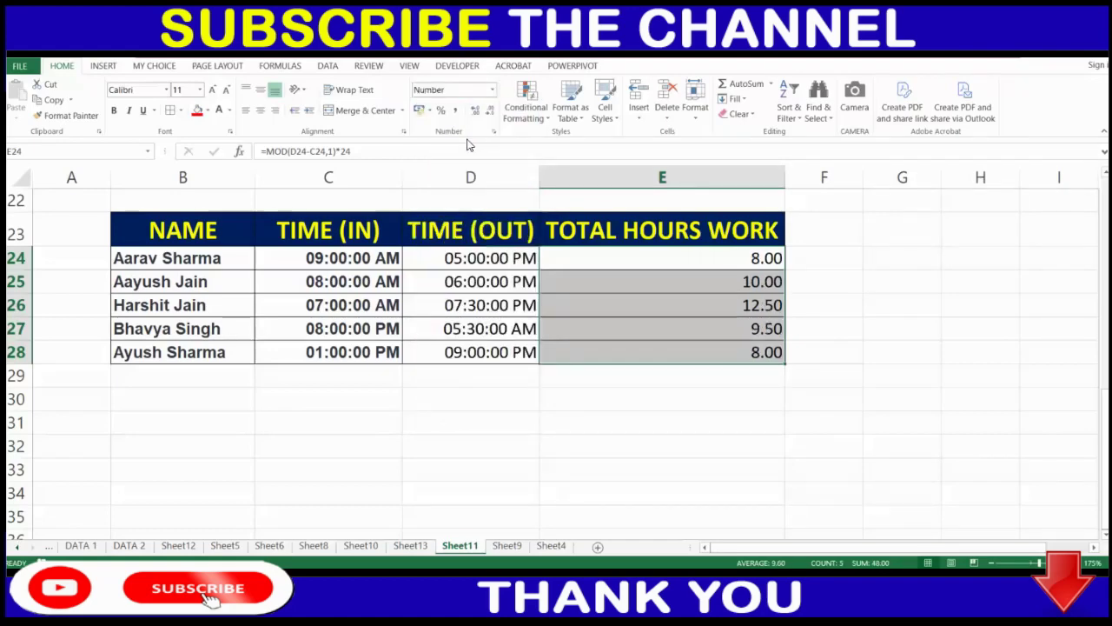
{"action": "left_click", "coordinate": [857, 287]}
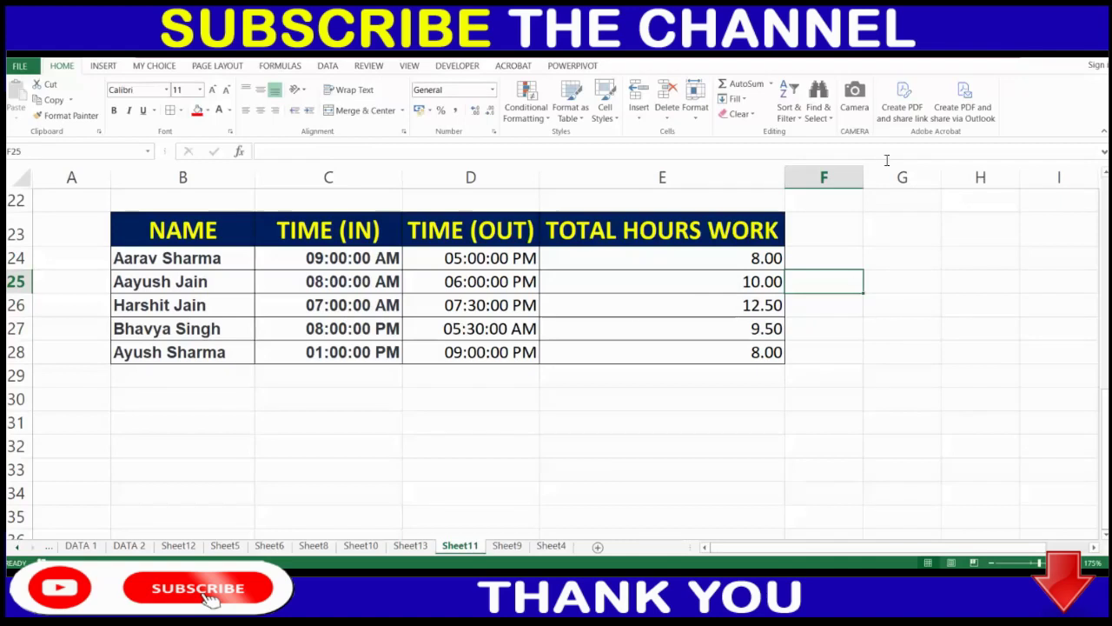
{"action": "left_click", "coordinate": [865, 358]}
- Review the overnight time out in D27 and the hours formulas in E27 and E24
{"action": "left_click", "coordinate": [486, 329]}
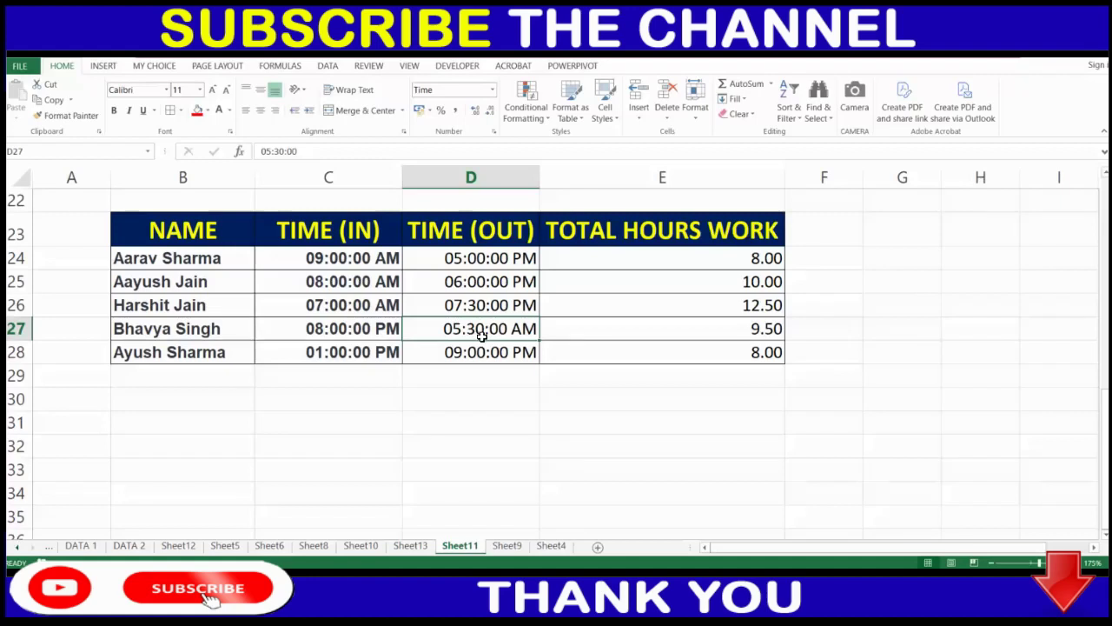
{"action": "left_click", "coordinate": [755, 334]}
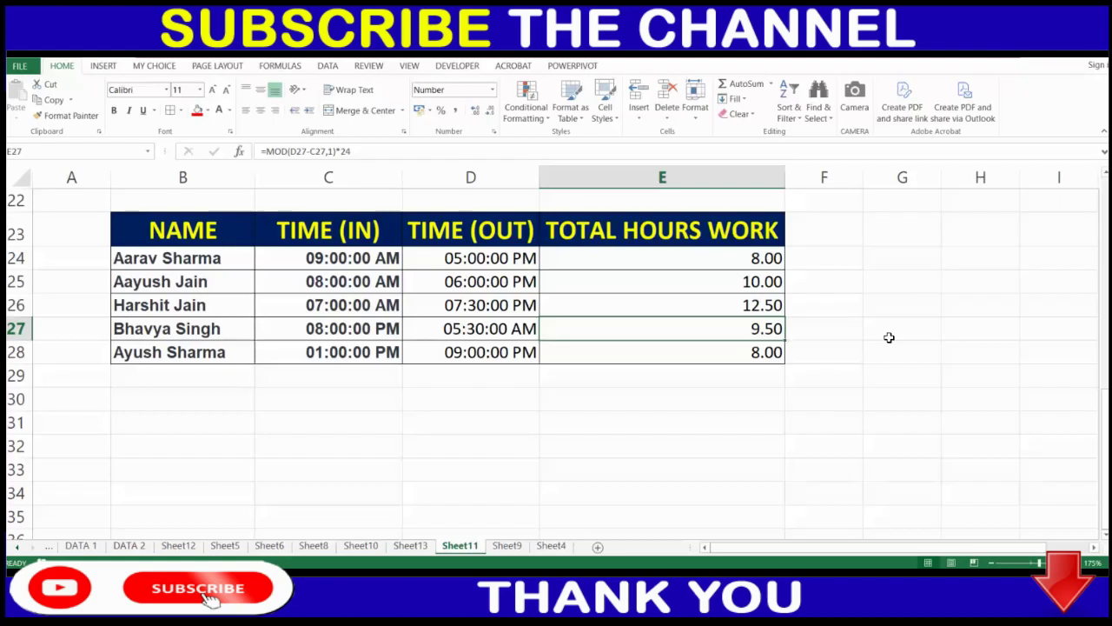
{"action": "left_click", "coordinate": [889, 337]}
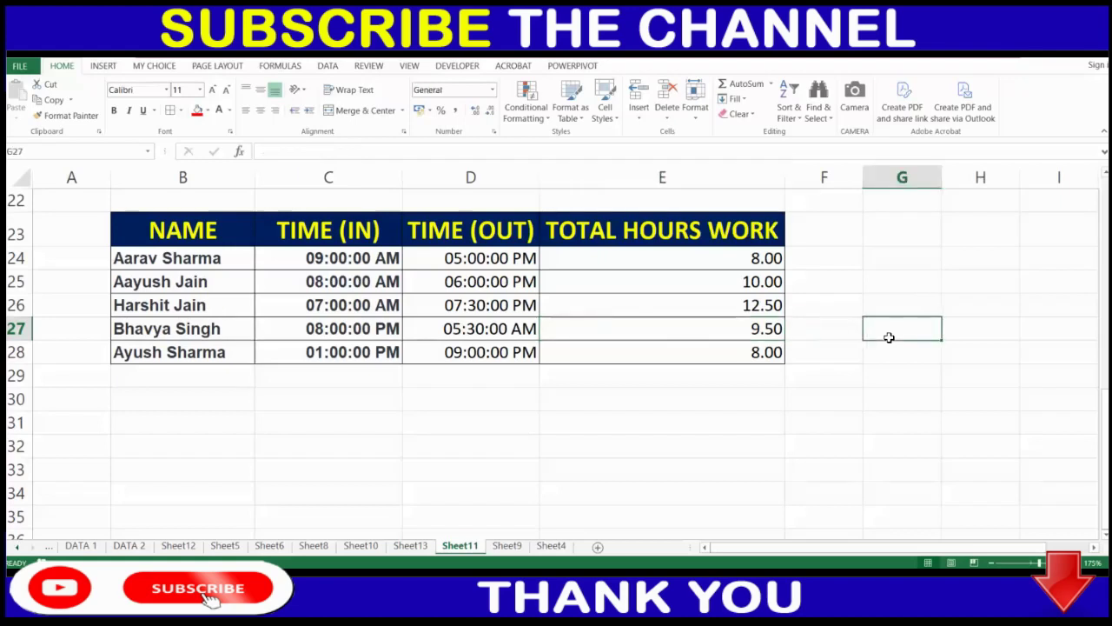
{"action": "left_click", "coordinate": [761, 261]}
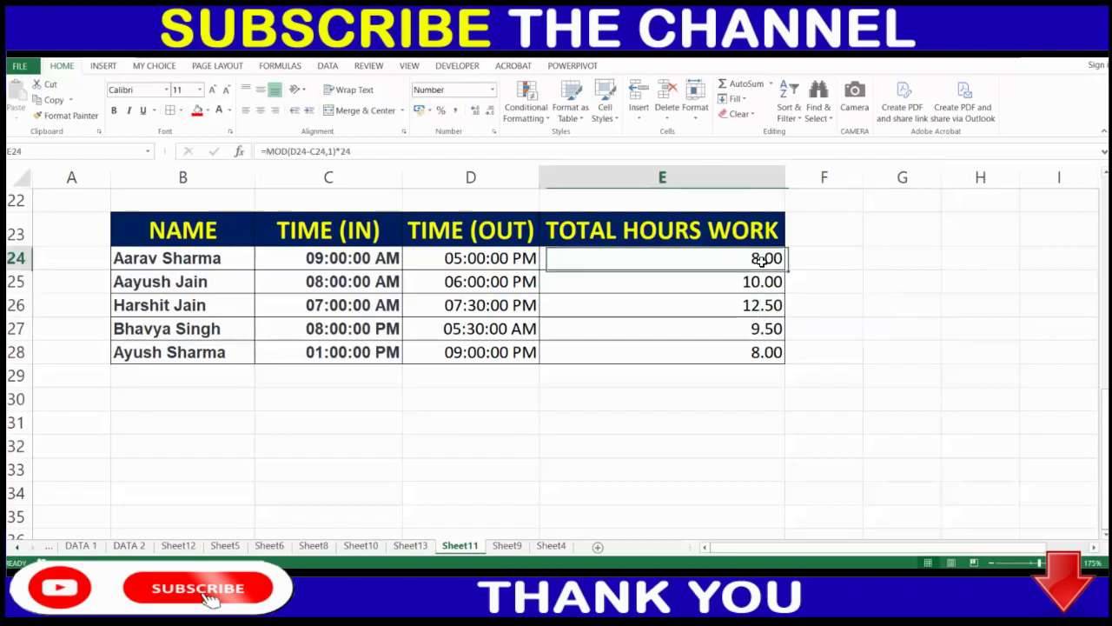
{"action": "double_click", "coordinate": [761, 260]}
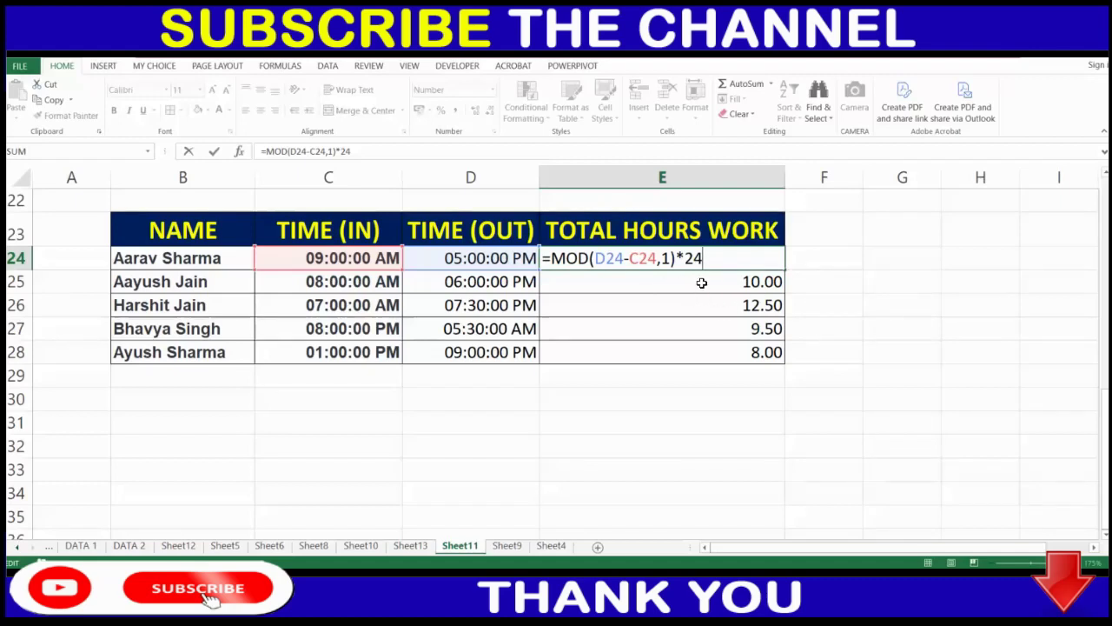
{"action": "key", "text": "Return"}
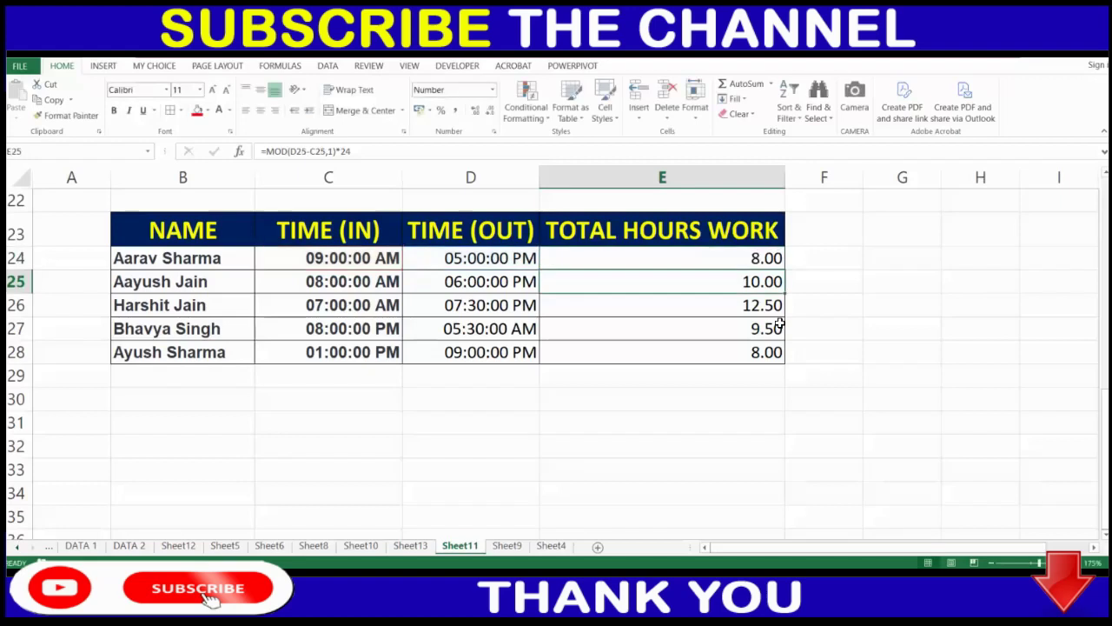
- Reapply the Number format to E24:E28 so hours show with two decimals
{"action": "left_click_drag", "start_coordinate": [744, 258], "coordinate": [743, 349]}
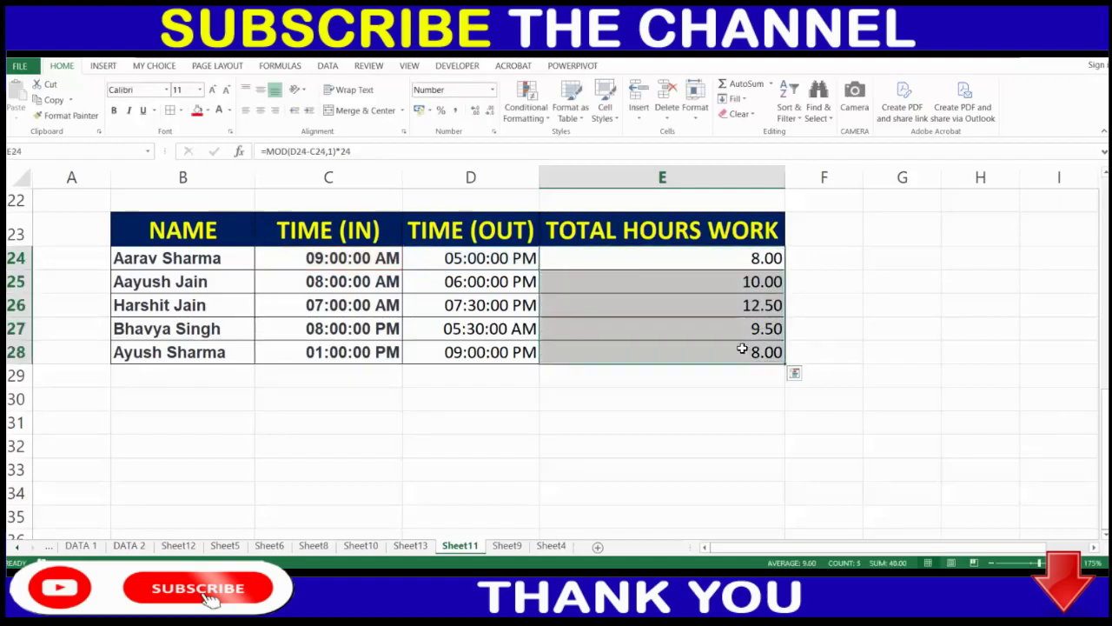
{"action": "left_click", "coordinate": [491, 92]}
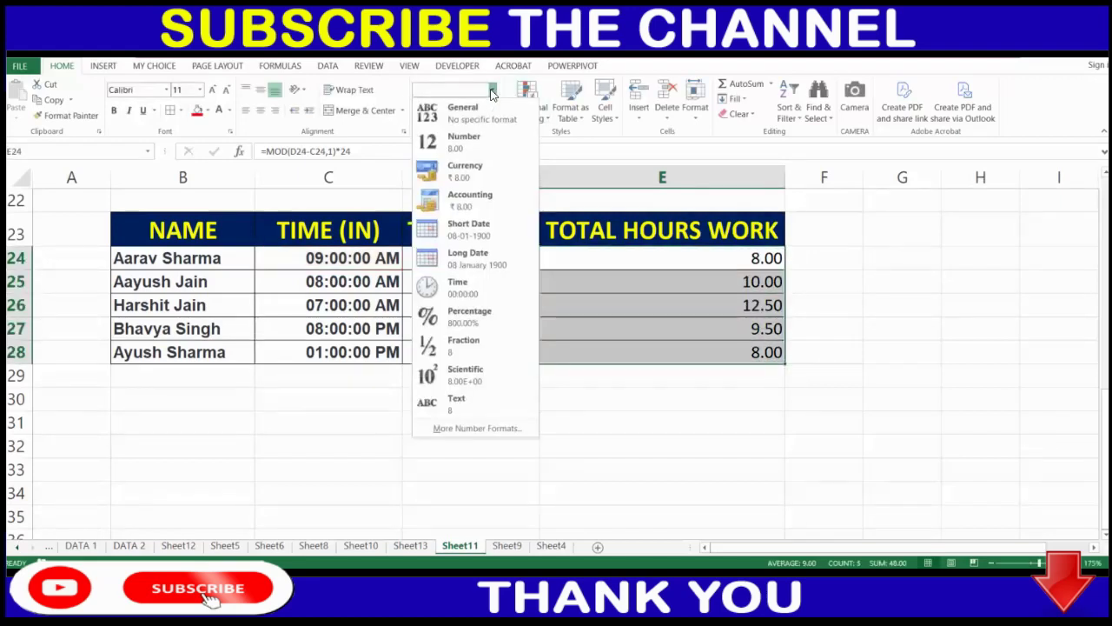
{"action": "left_click", "coordinate": [487, 143]}
{"action": "left_click", "coordinate": [851, 315]}
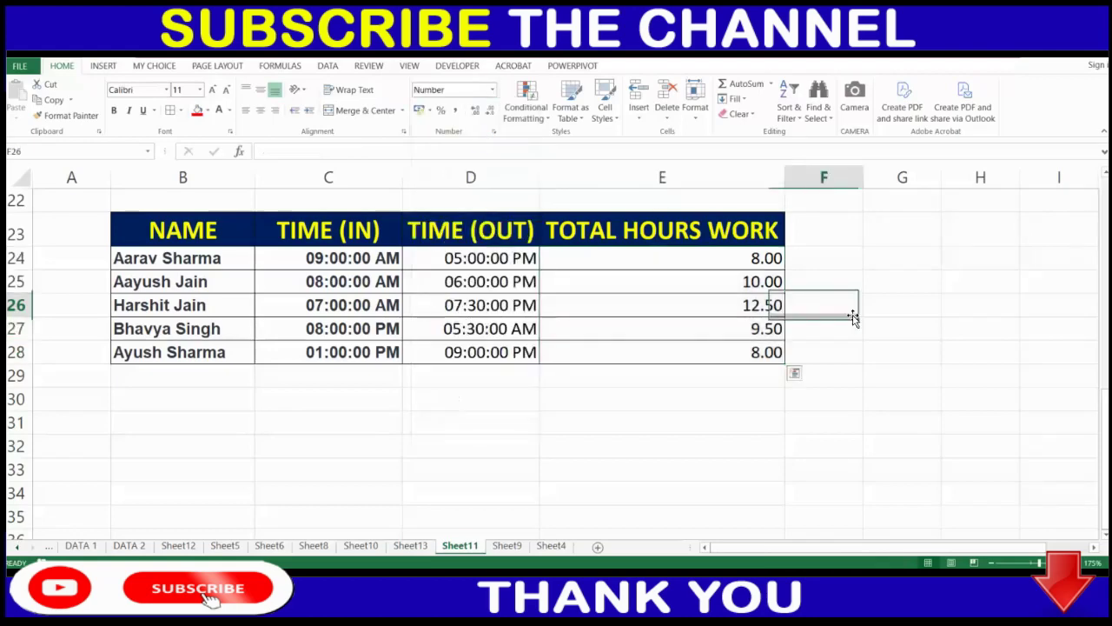
{"action": "left_click", "coordinate": [498, 284]}
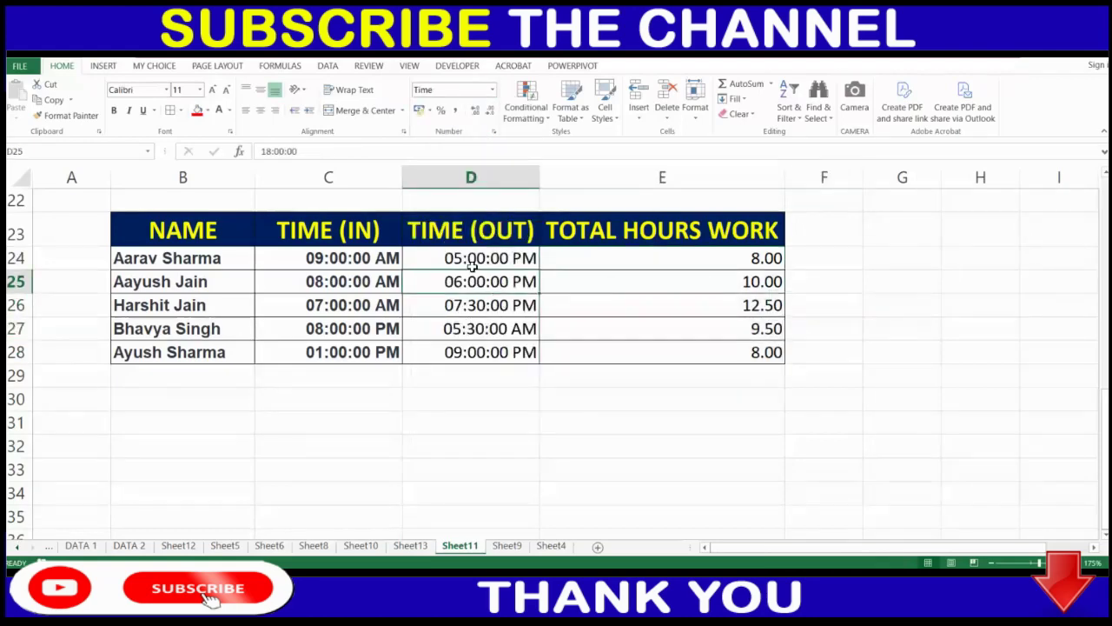
- Enter 5:00 as the first employee's time out in D24
{"action": "left_click", "coordinate": [469, 258]}
{"action": "double_click", "coordinate": [469, 258]}
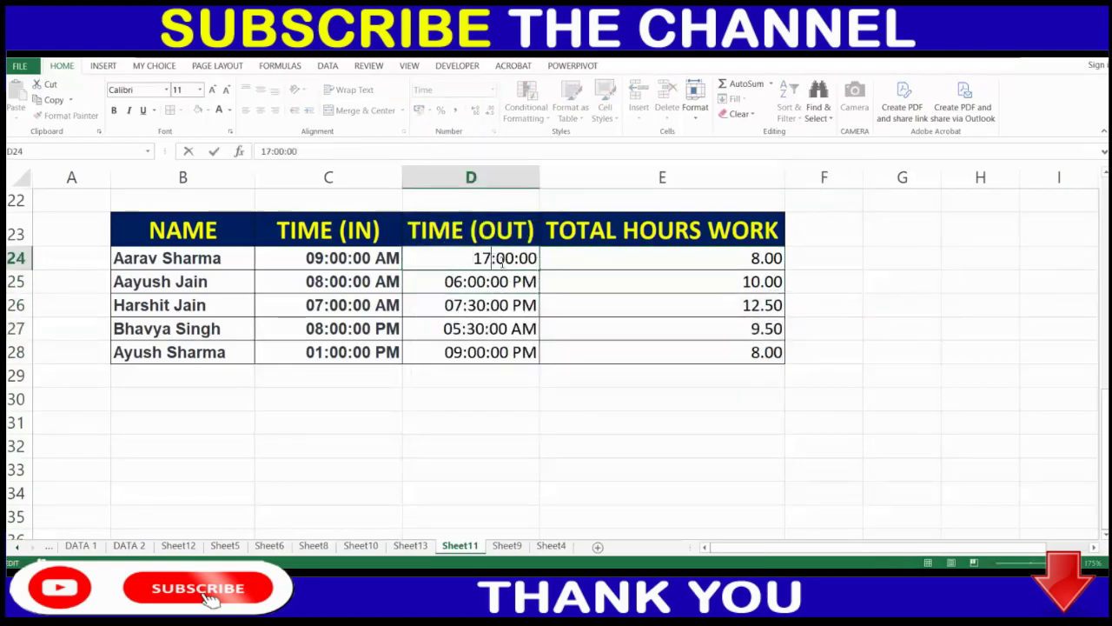
{"action": "key", "text": "Escape"}
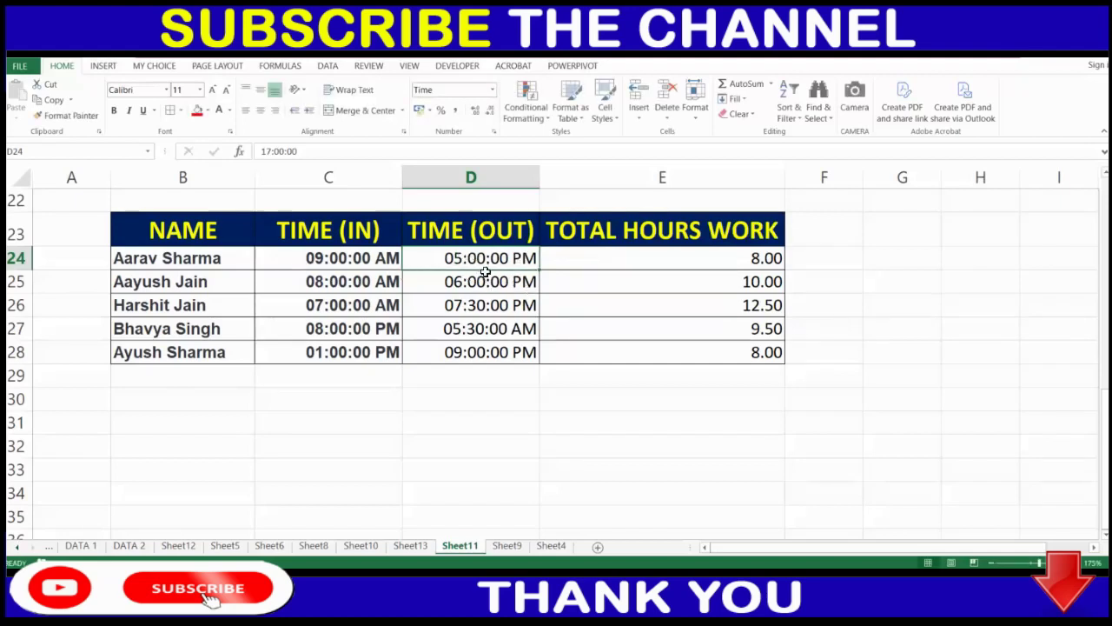
{"action": "type", "text": "2:"}
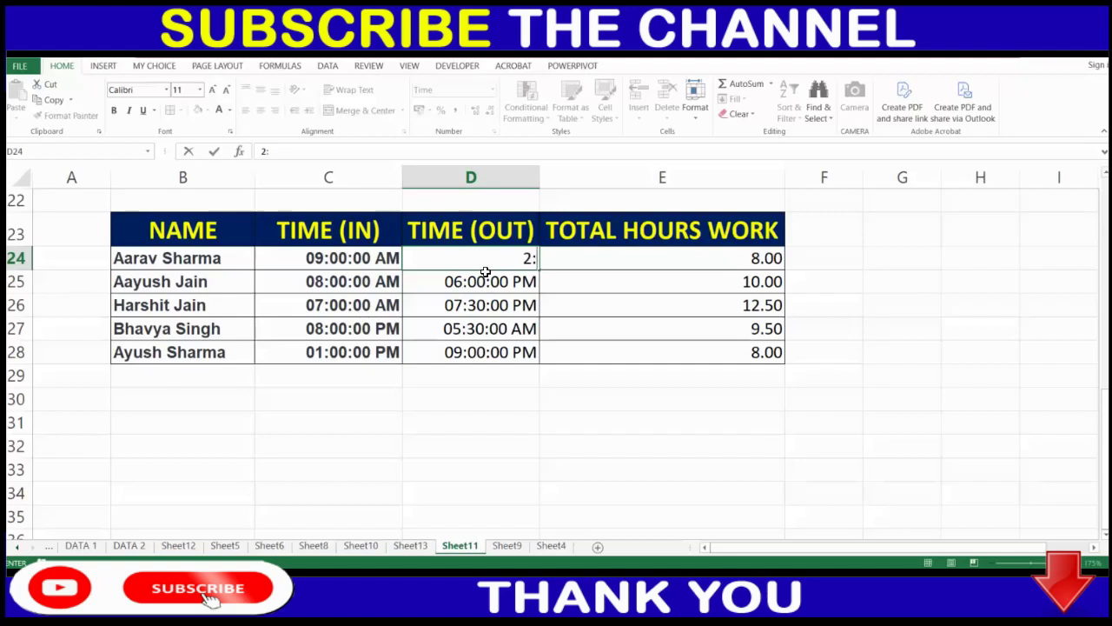
{"action": "key", "text": "BackSpace"}
{"action": "key", "text": "BackSpace"}
{"action": "type", "text": "5:00"}
{"action": "key", "text": "Return"}
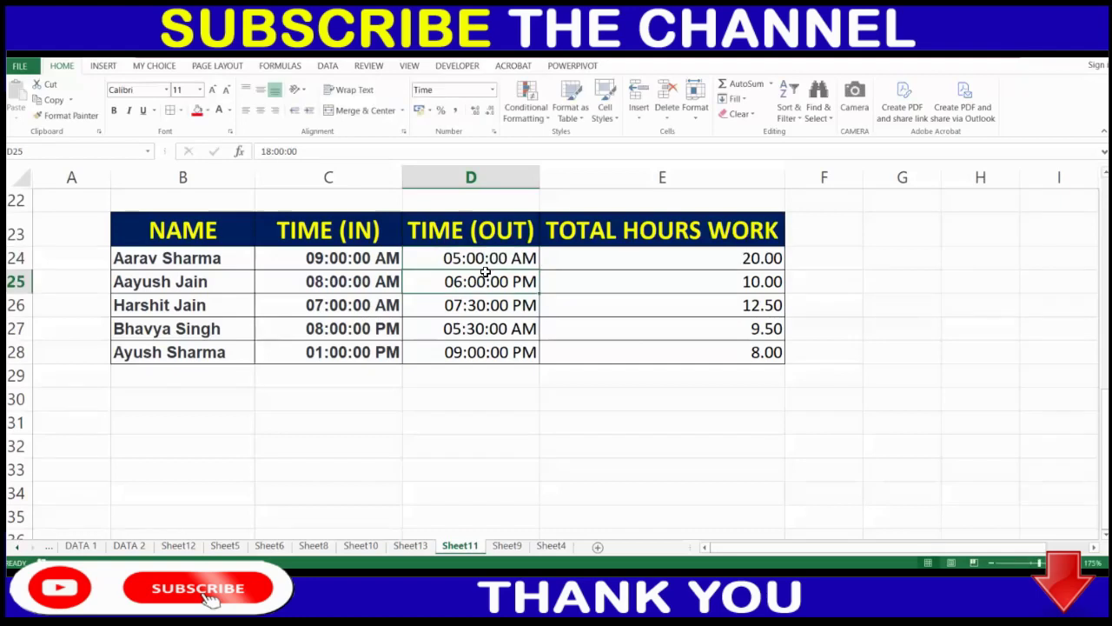
- Change D24's time out to 18:00, then 18:30 (06:30 PM), so E24 shows 9.50
{"action": "left_click", "coordinate": [474, 259]}
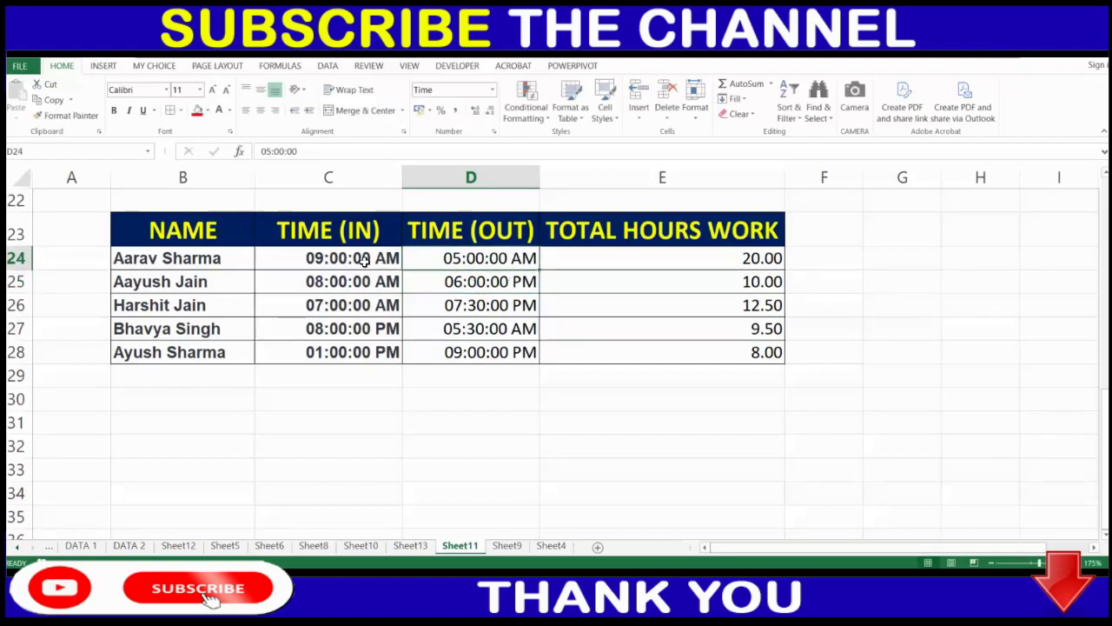
{"action": "double_click", "coordinate": [463, 258]}
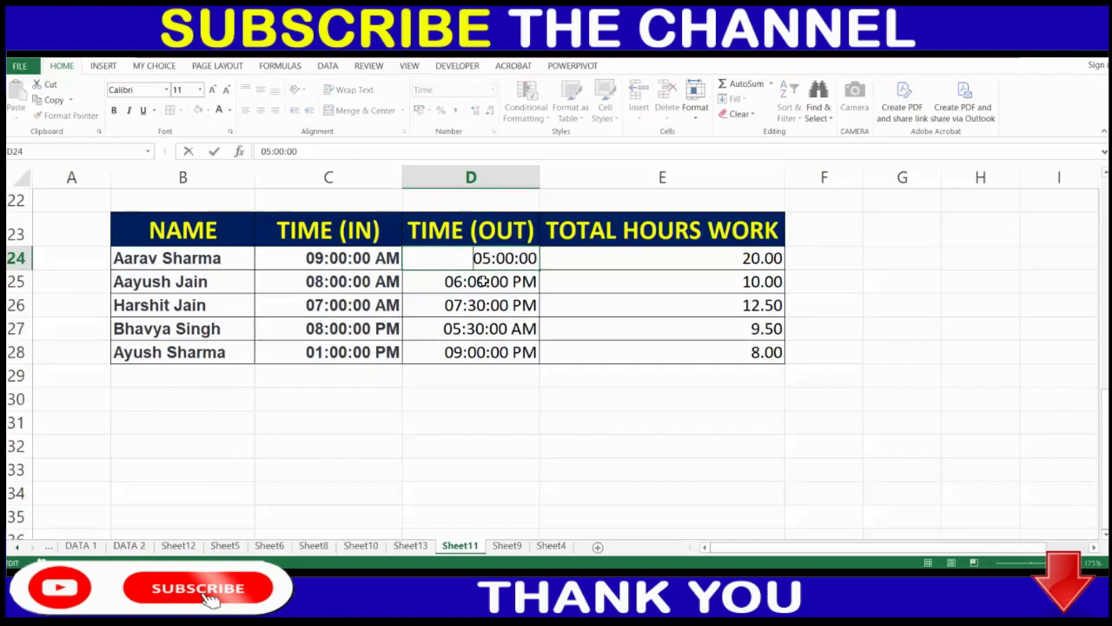
{"action": "left_click_drag", "start_coordinate": [494, 260], "coordinate": [472, 261]}
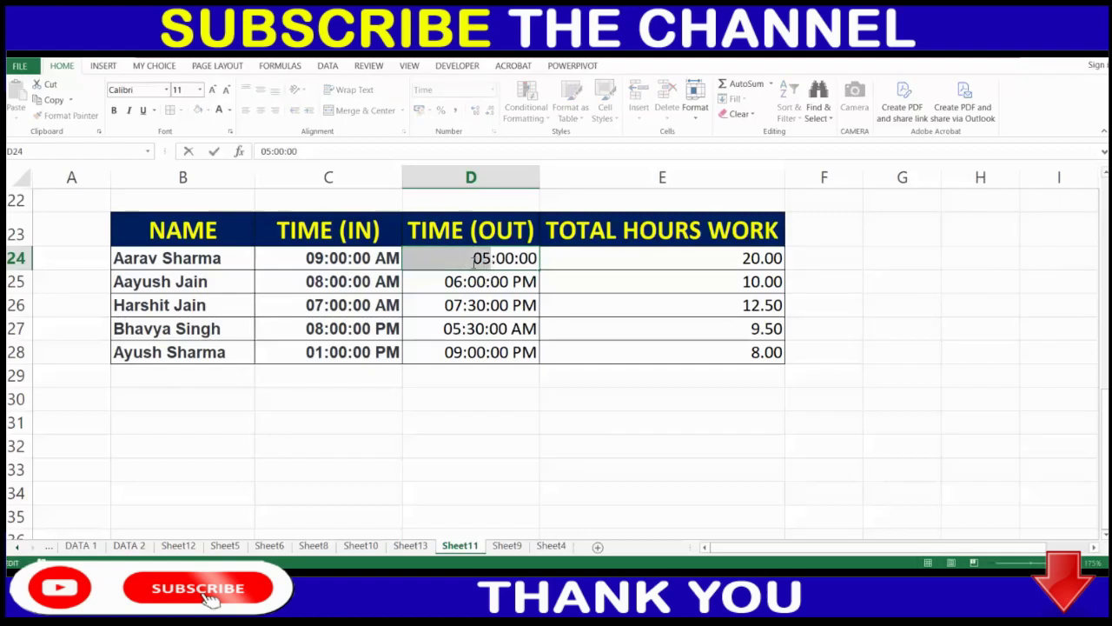
{"action": "type", "text": "18"}
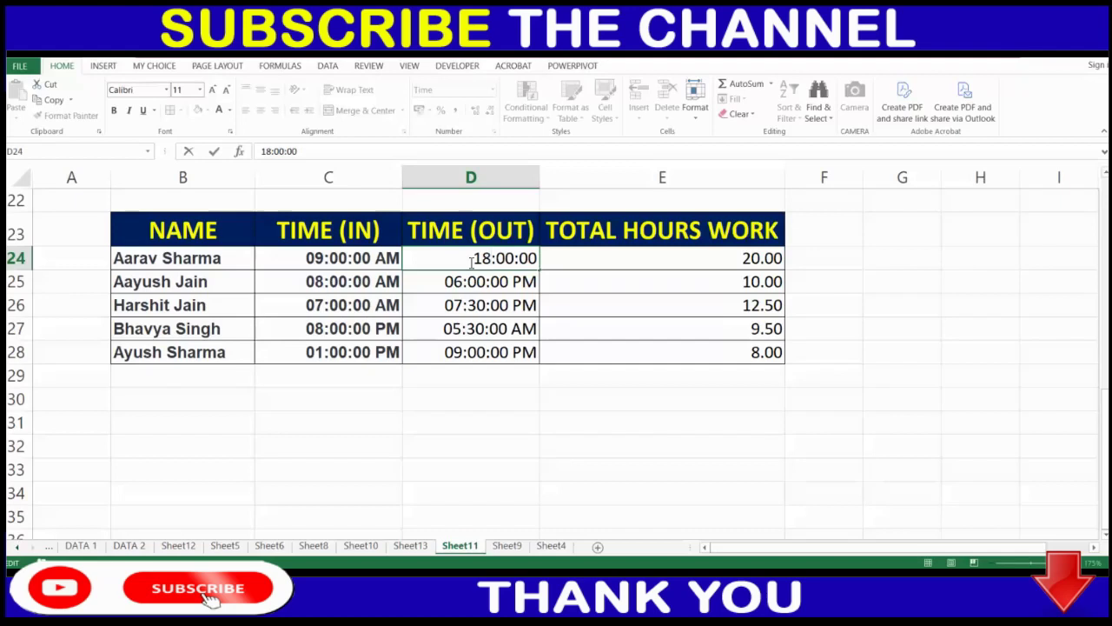
{"action": "key", "text": "Return"}
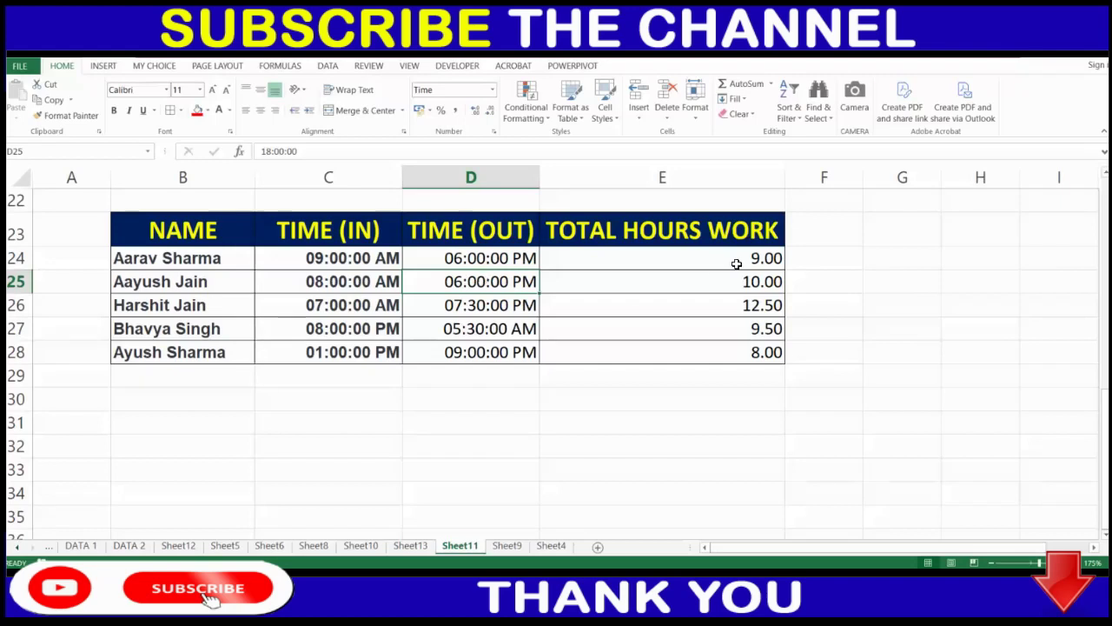
{"action": "double_click", "coordinate": [491, 258]}
{"action": "left_click_drag", "start_coordinate": [513, 259], "coordinate": [497, 258]}
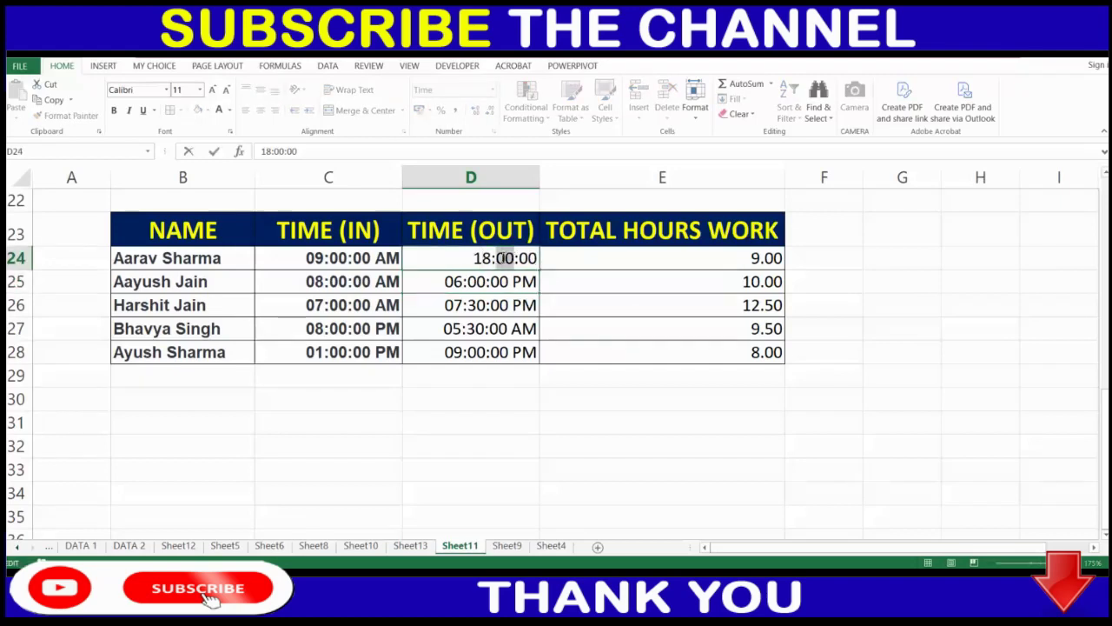
{"action": "type", "text": "30"}
{"action": "key", "text": "Return"}
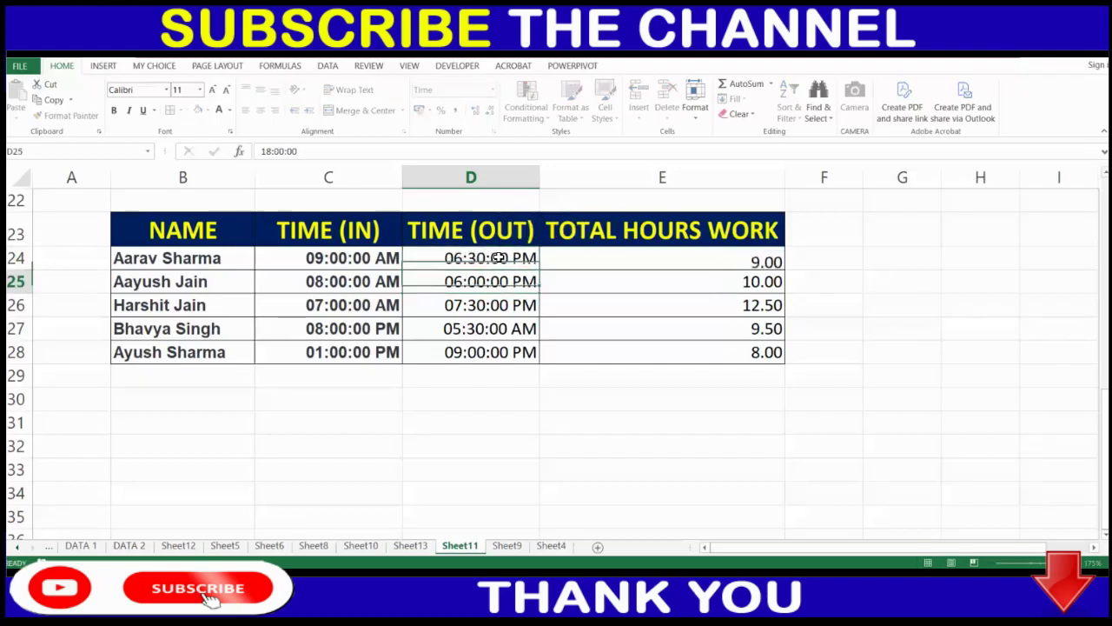
- Recommit E24's =MOD(D24-C24,1)*24 formula and copy it down to E28
{"action": "left_click", "coordinate": [825, 299]}
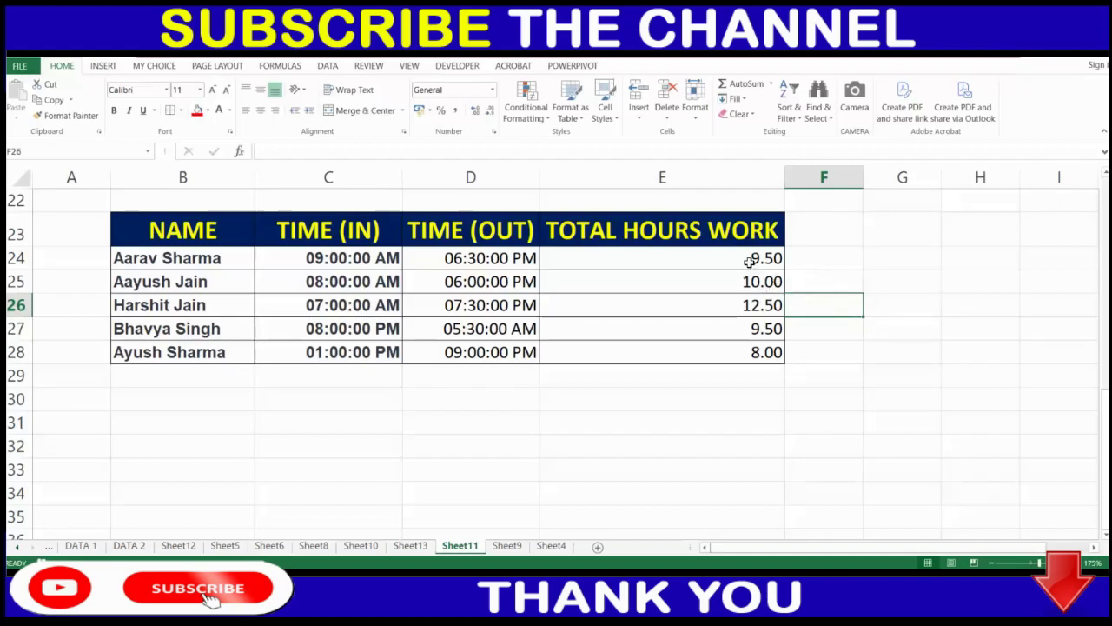
{"action": "double_click", "coordinate": [752, 266]}
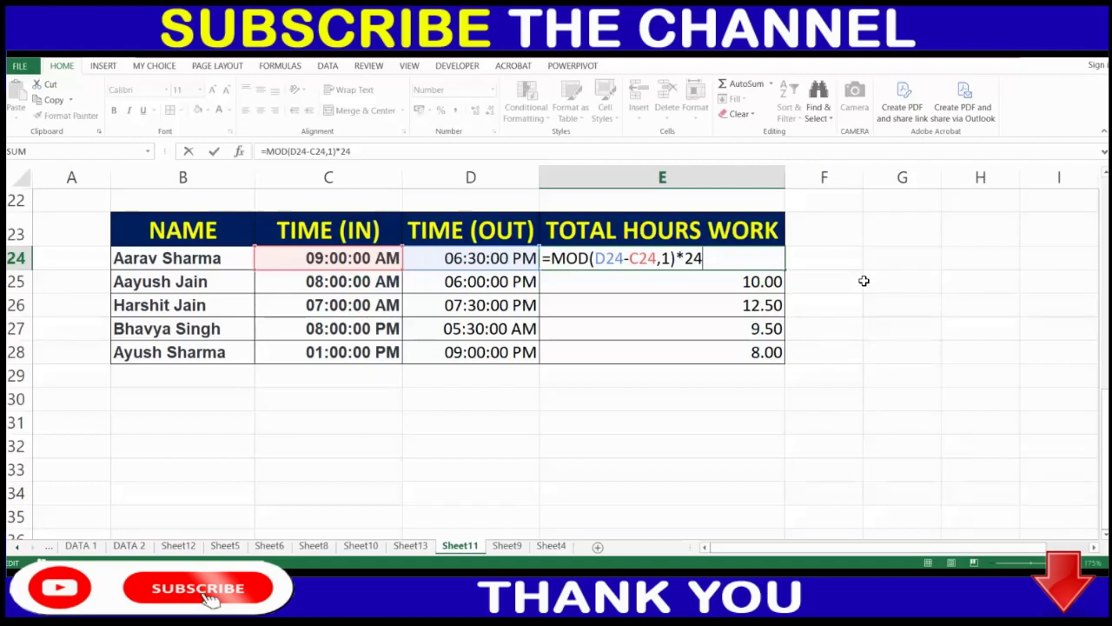
{"action": "key", "text": "ctrl+Return"}
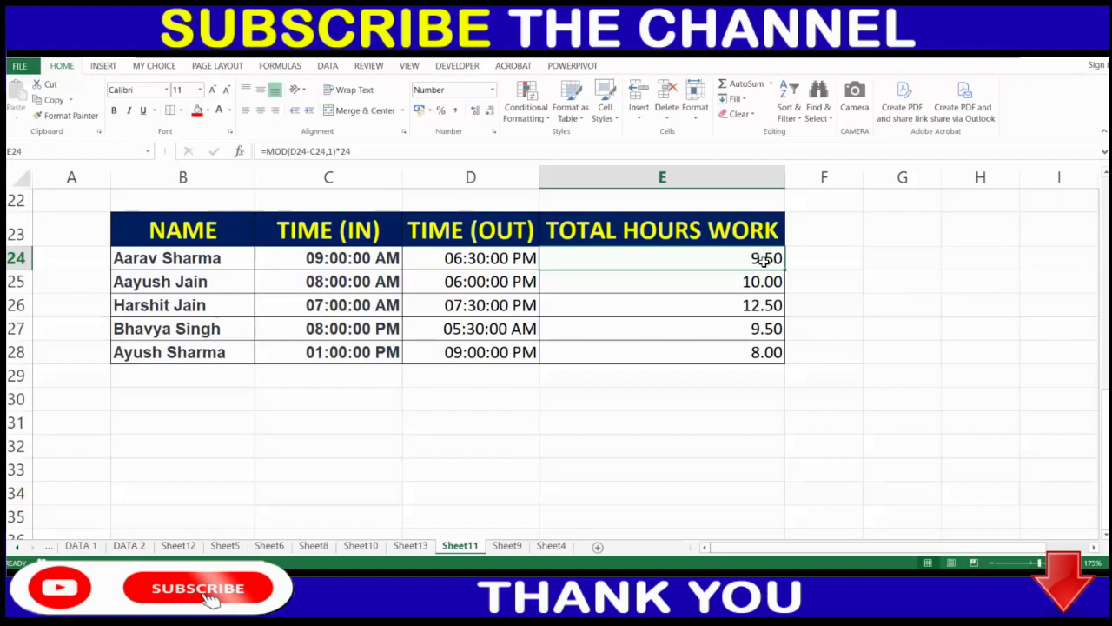
{"action": "left_click_drag", "start_coordinate": [762, 260], "coordinate": [765, 352]}
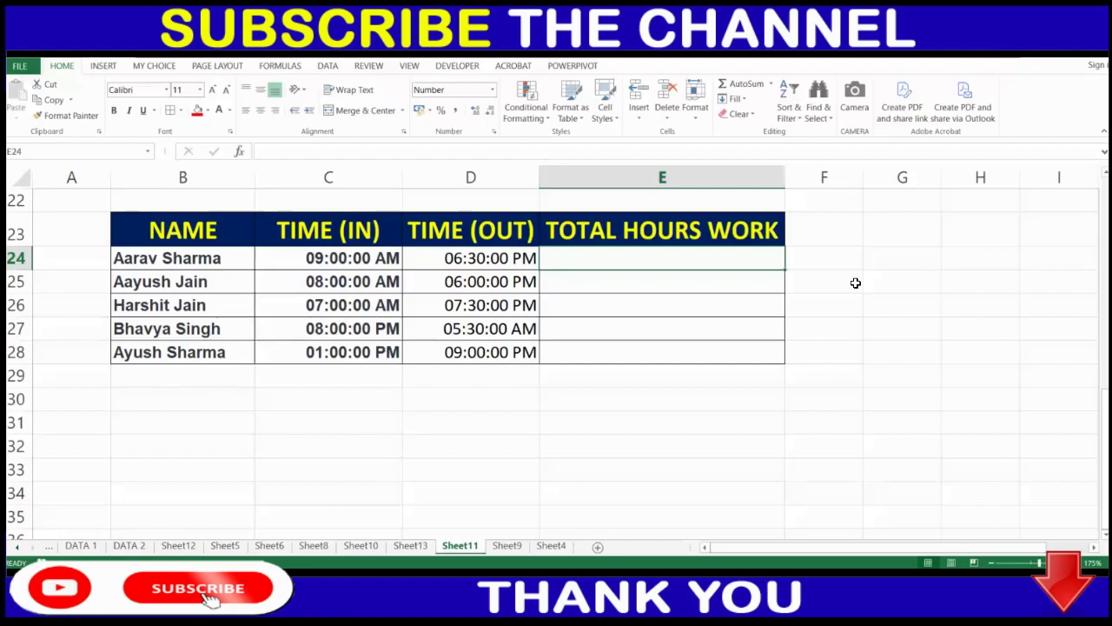
- Start E24's IF formula with the test D24>C24 and the same-day branch (D24-C24)
{"action": "type", "text": "="}
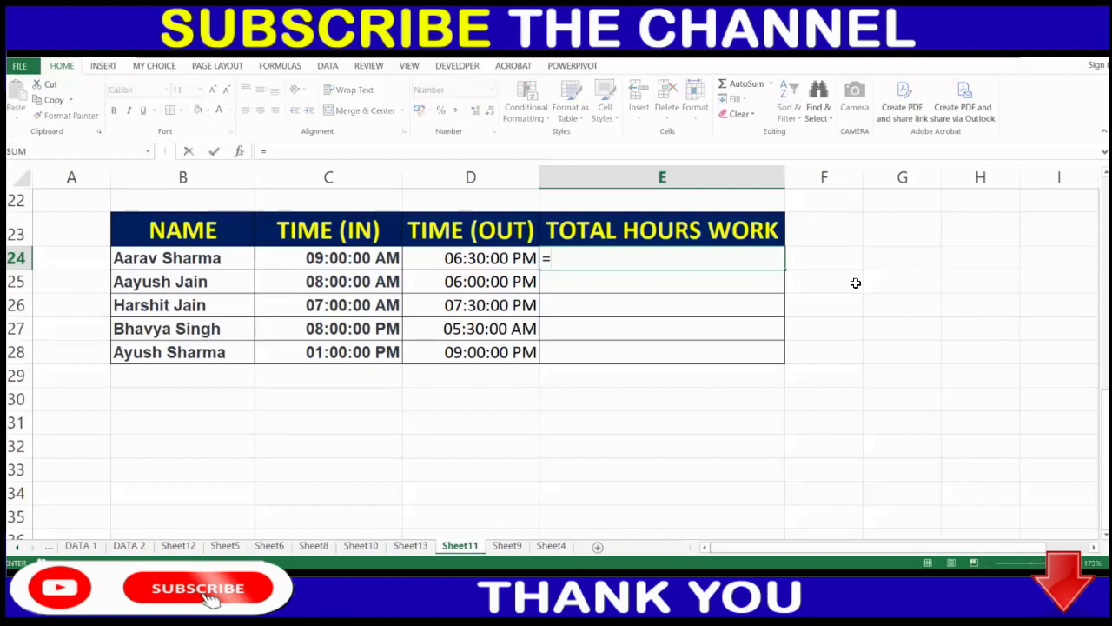
{"action": "type", "text": "IF("}
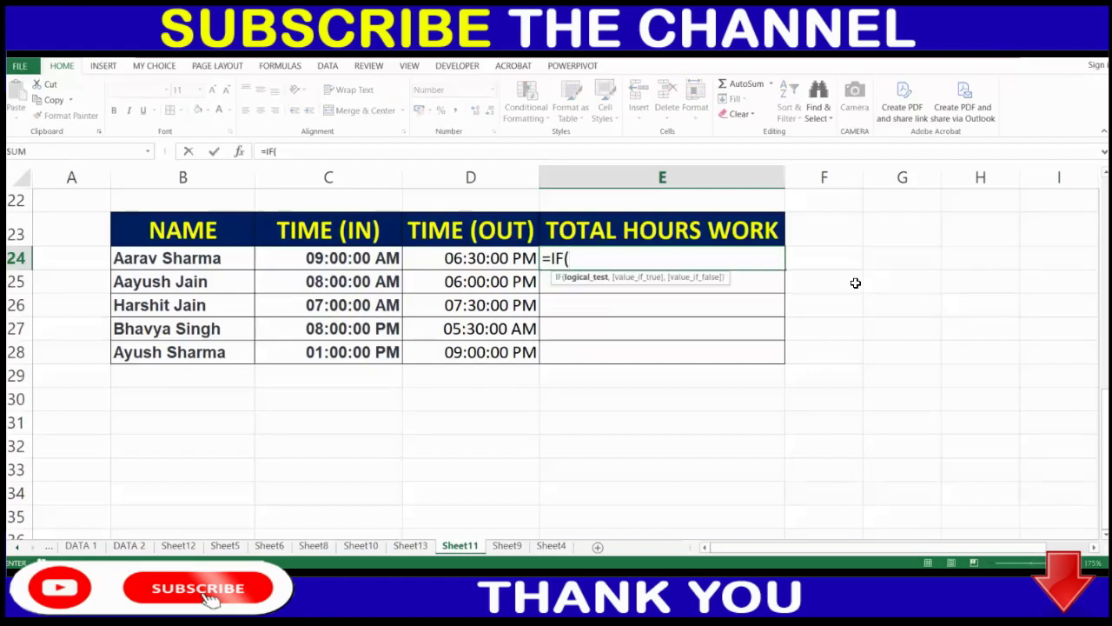
{"action": "left_click", "coordinate": [488, 258]}
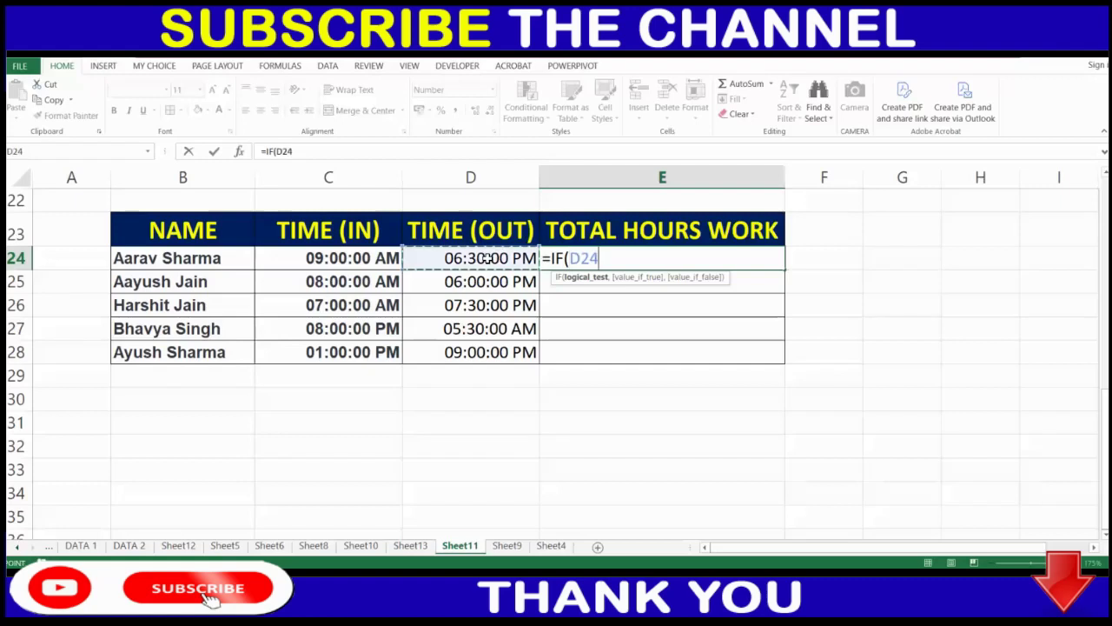
{"action": "type", "text": ">"}
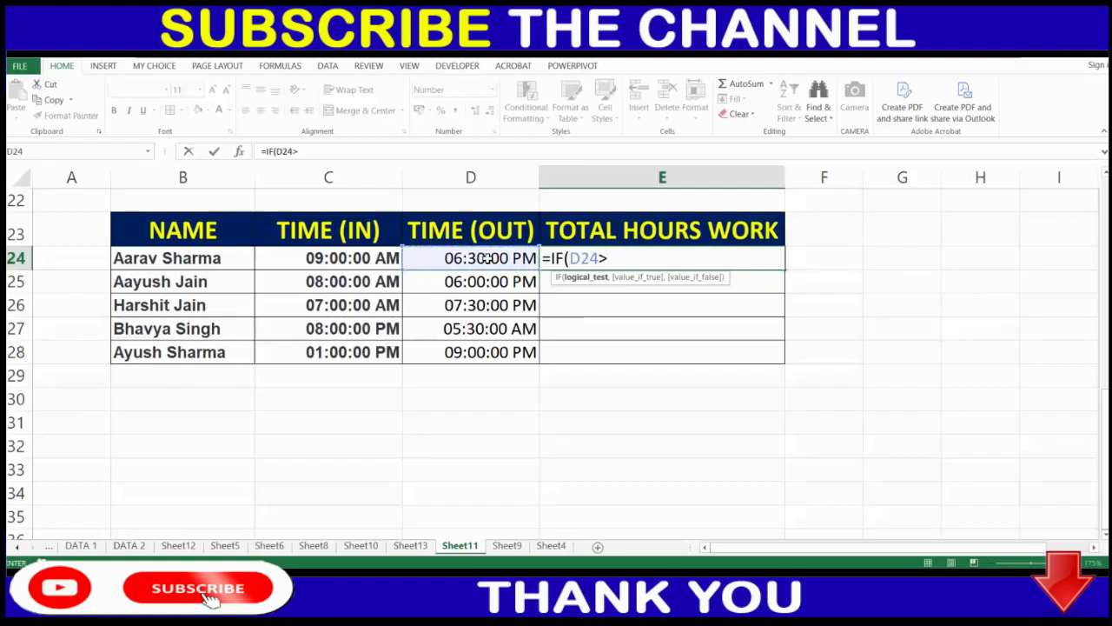
{"action": "left_click", "coordinate": [363, 260]}
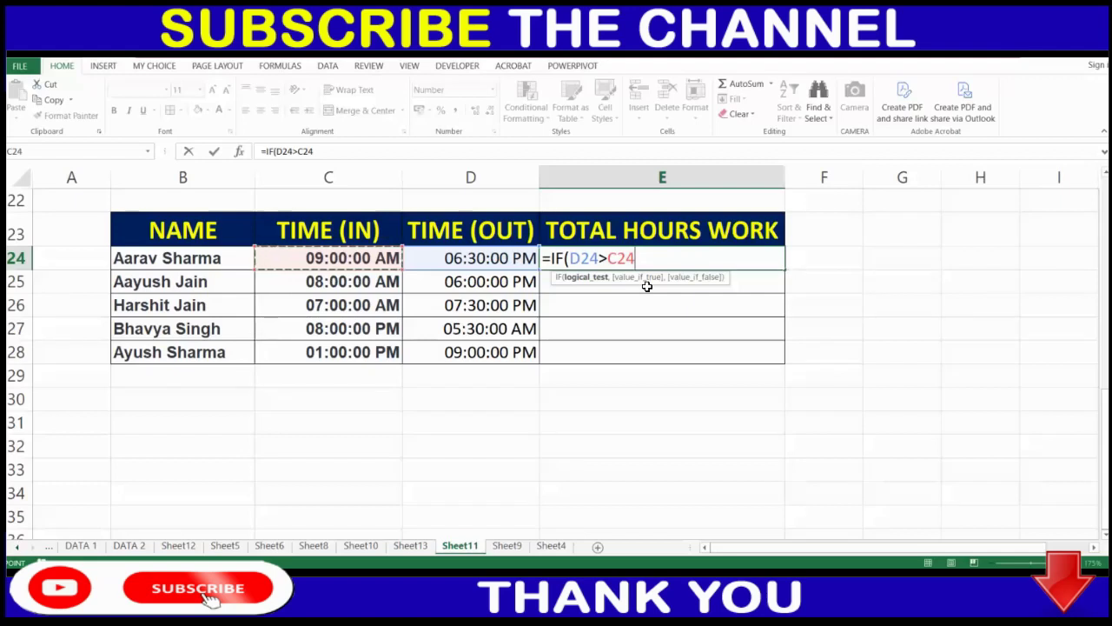
{"action": "type", "text": ",("}
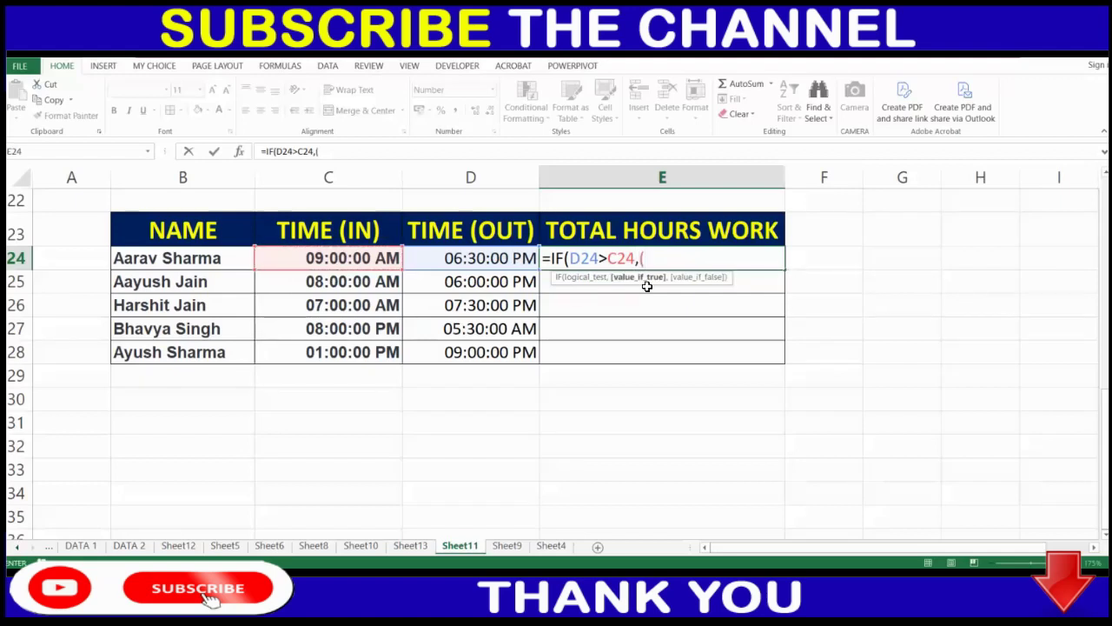
{"action": "left_click", "coordinate": [495, 260]}
{"action": "type", "text": "-"}
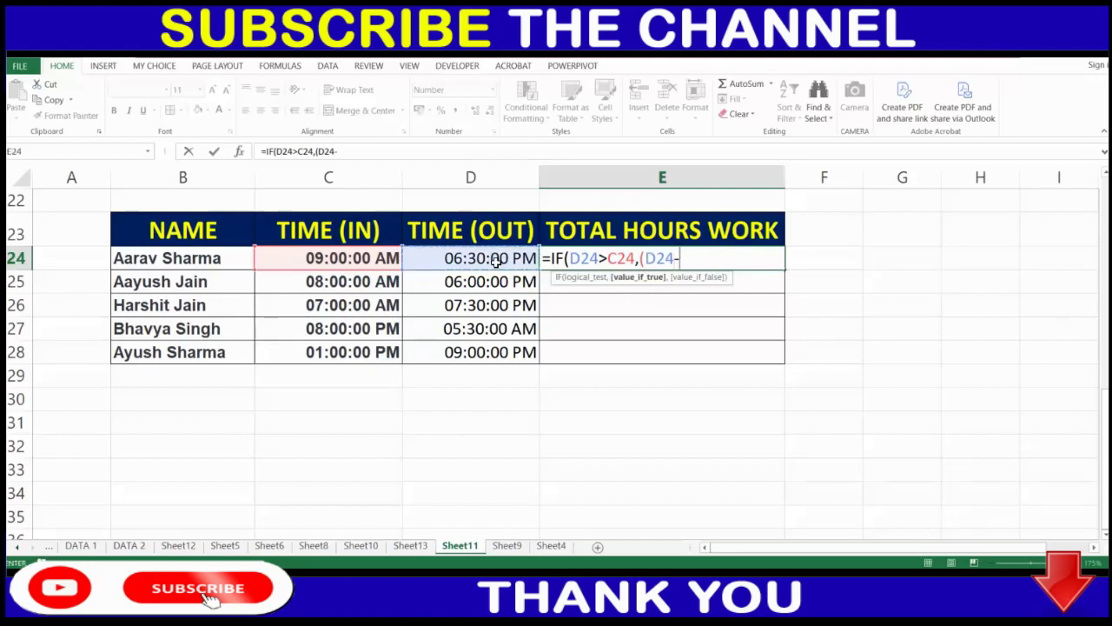
{"action": "left_click", "coordinate": [354, 259]}
{"action": "type", "text": ")"}
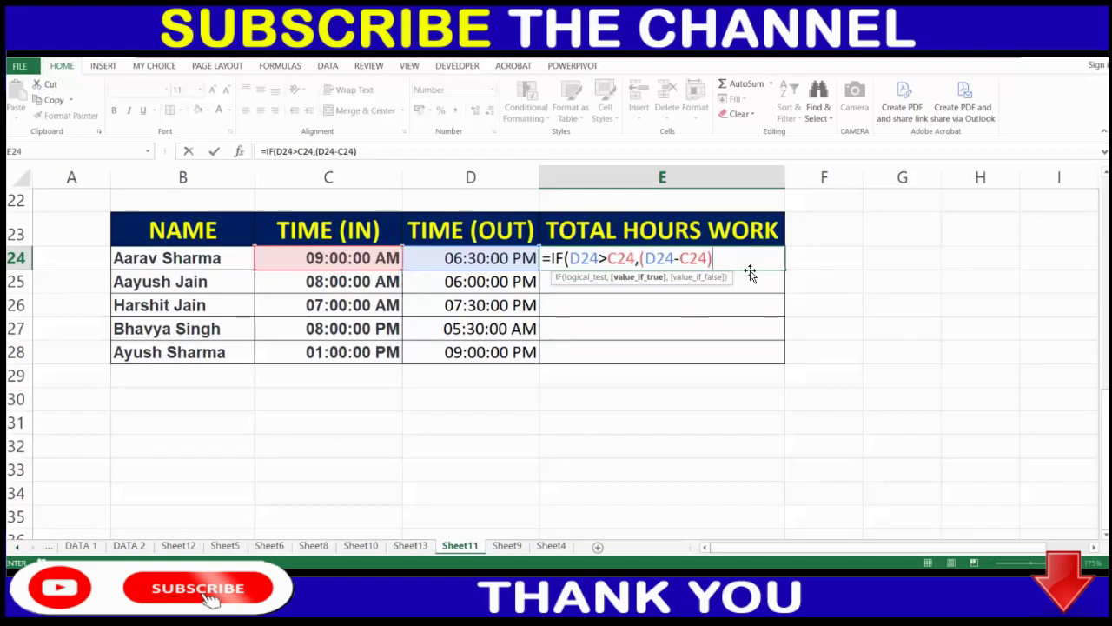
- Add the overnight branch (D24-C24+1), multiply by 24, and commit the formula
{"action": "type", "text": ",("}
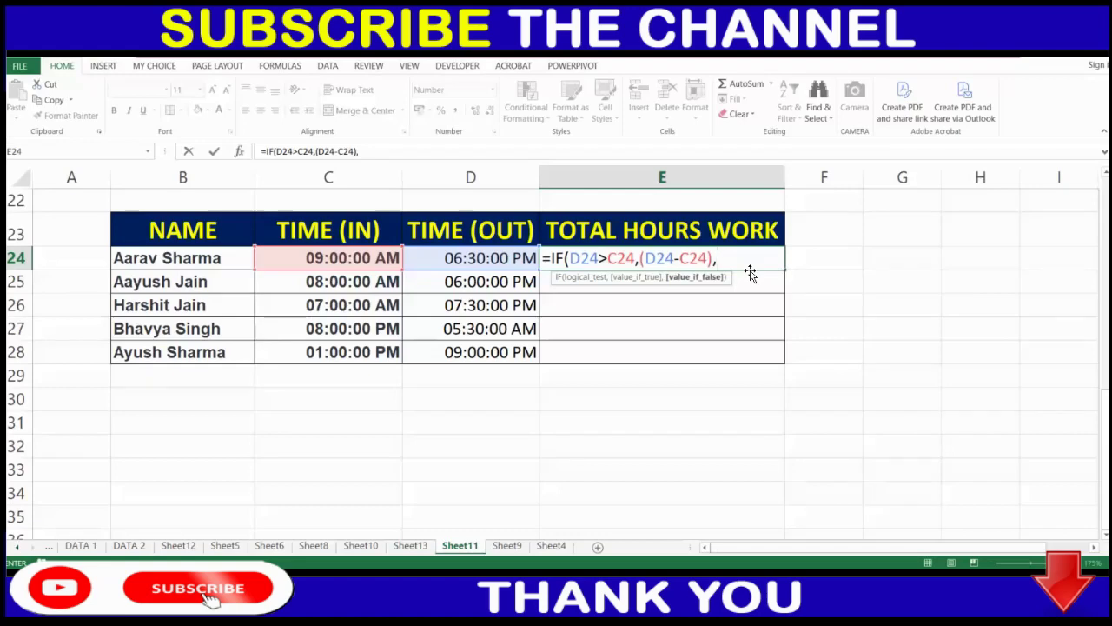
{"action": "left_click", "coordinate": [468, 261]}
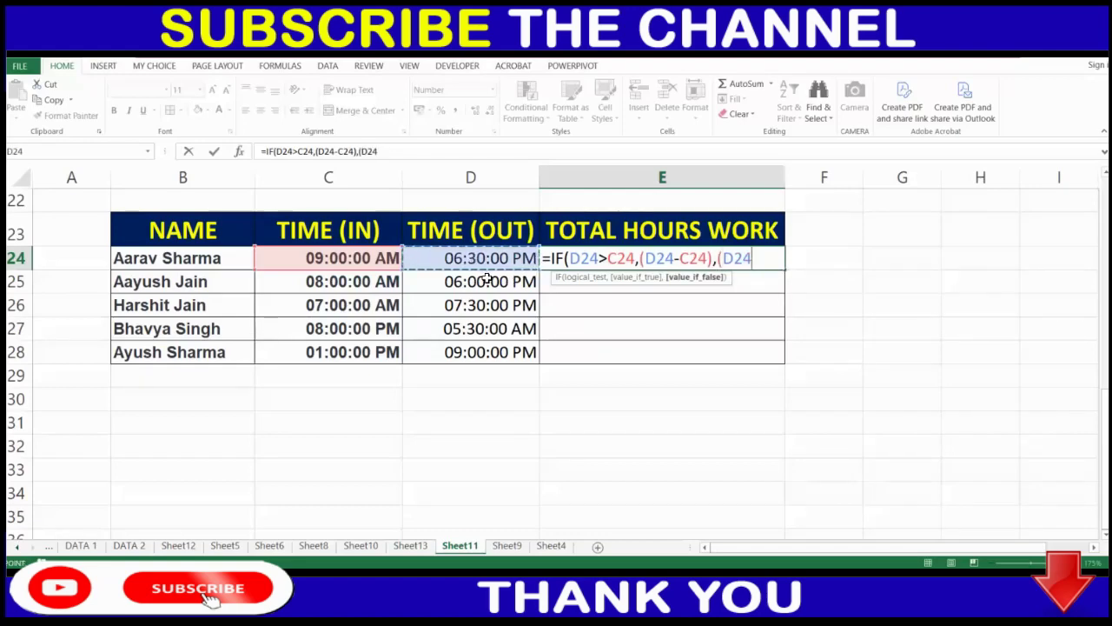
{"action": "type", "text": "-"}
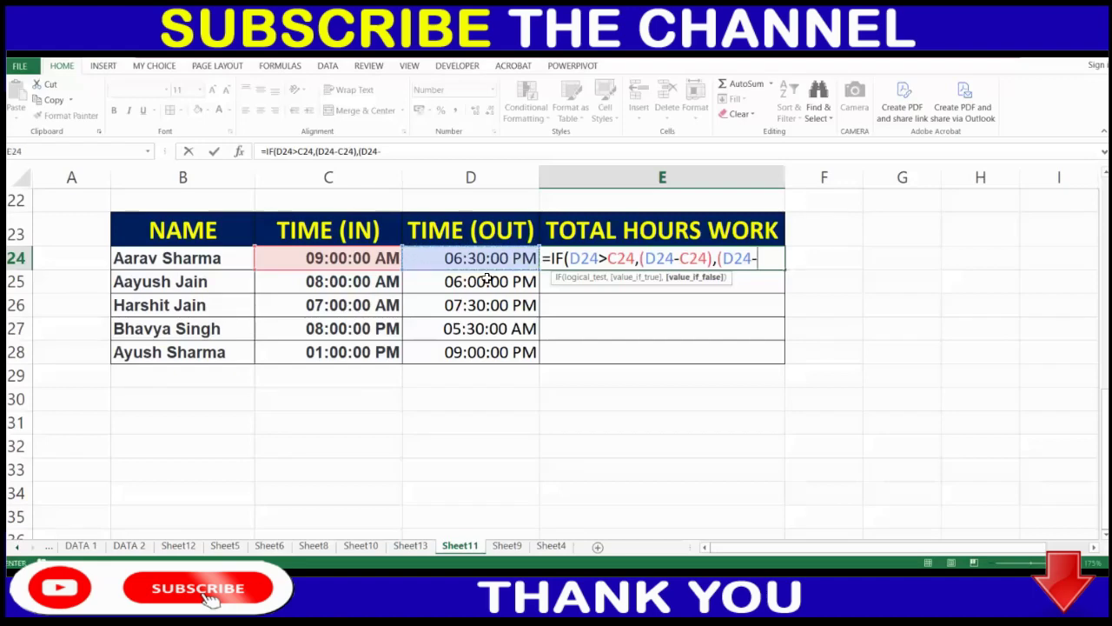
{"action": "left_click", "coordinate": [315, 252]}
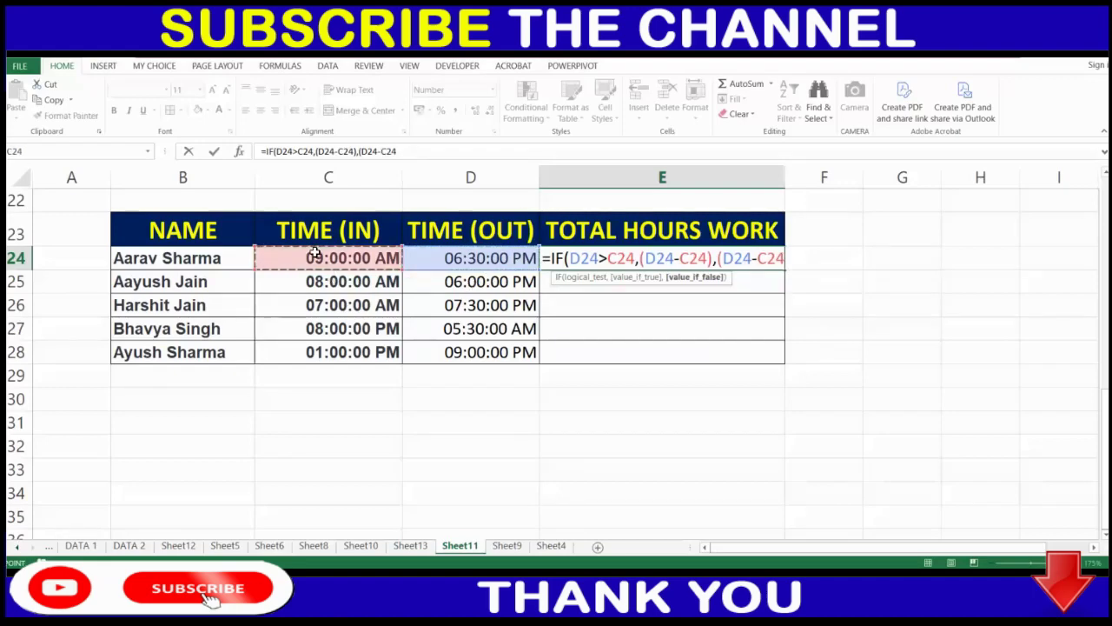
{"action": "type", "text": "+1)"}
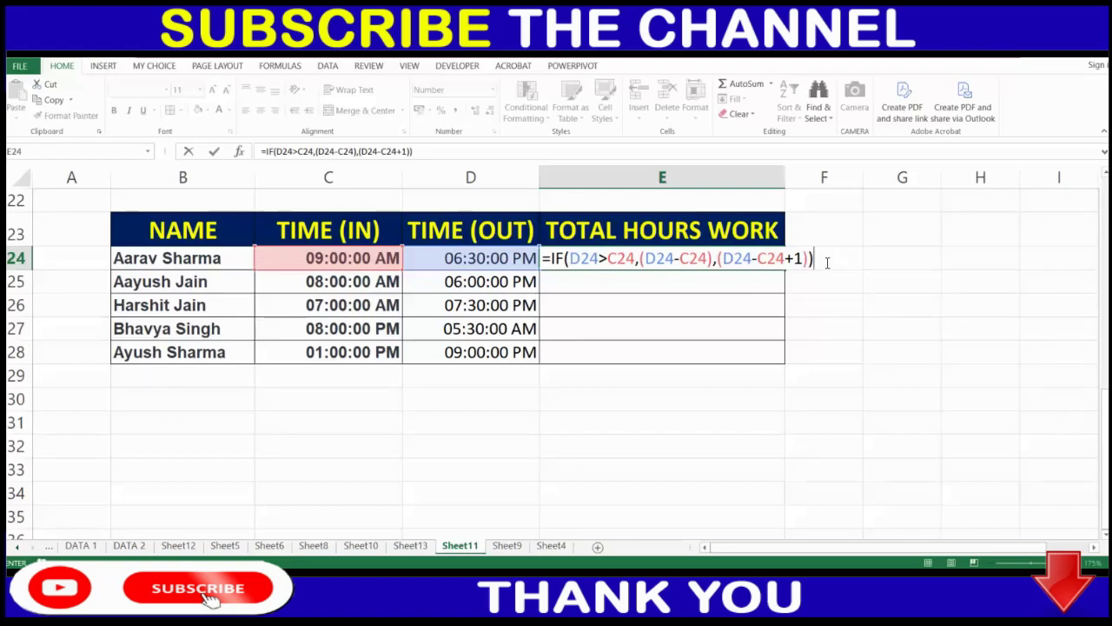
{"action": "type", "text": "4"}
{"action": "key", "text": "Return"}
- Fill the IF hours formula down to E28, giving 9.50, 10.00, 12.50, 9.50 and 8.00
{"action": "left_click", "coordinate": [774, 258]}
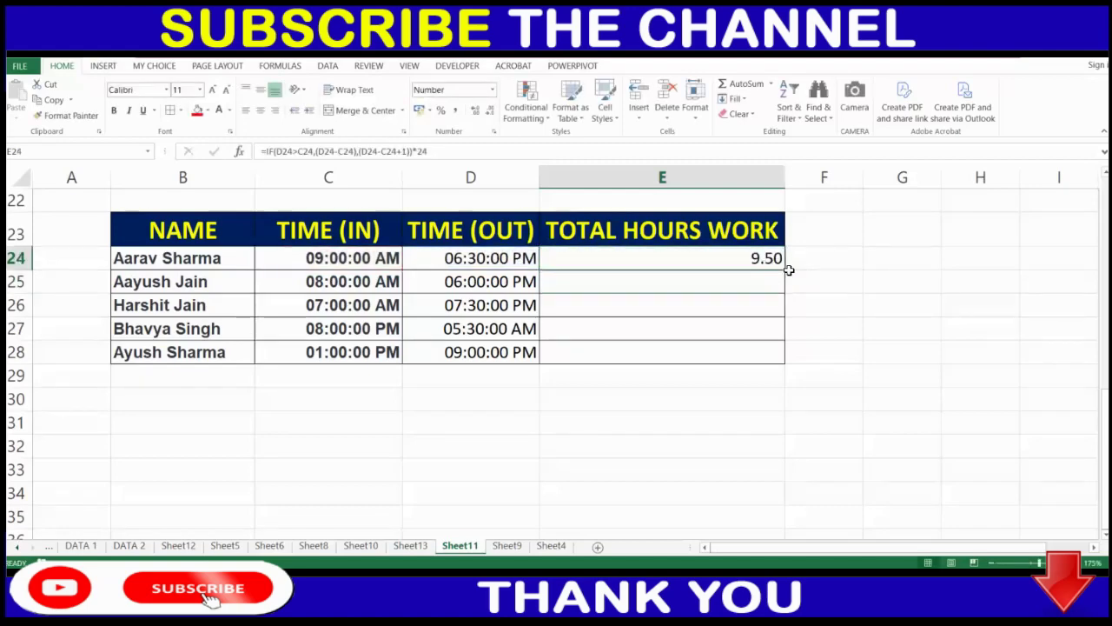
{"action": "left_click_drag", "start_coordinate": [785, 267], "coordinate": [792, 366]}
{"action": "left_click", "coordinate": [901, 306]}
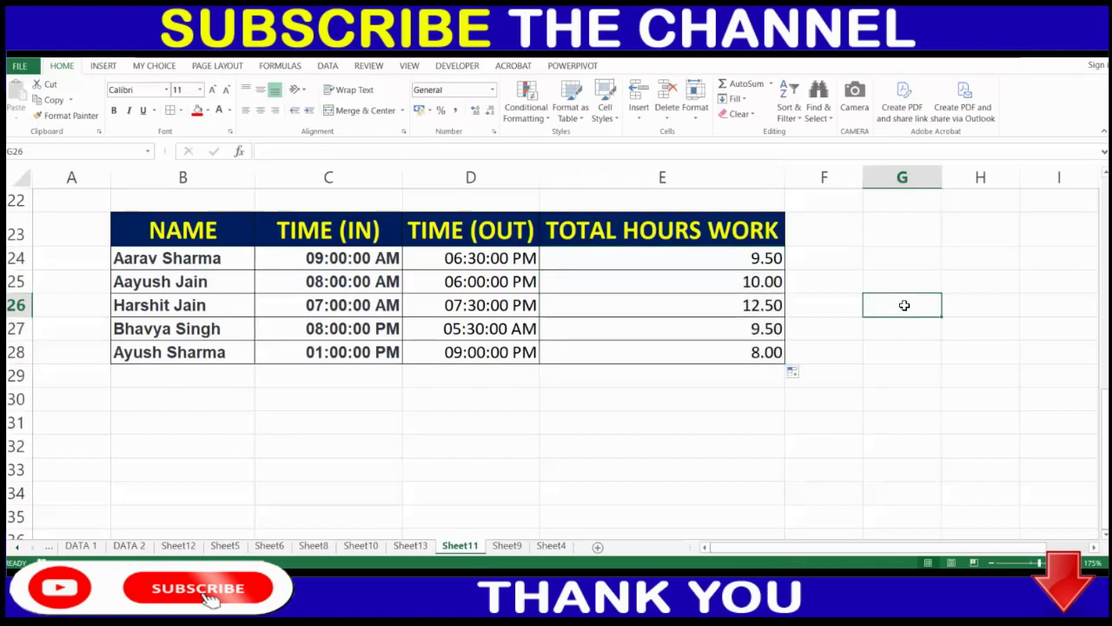
{"action": "double_click", "coordinate": [739, 262]}
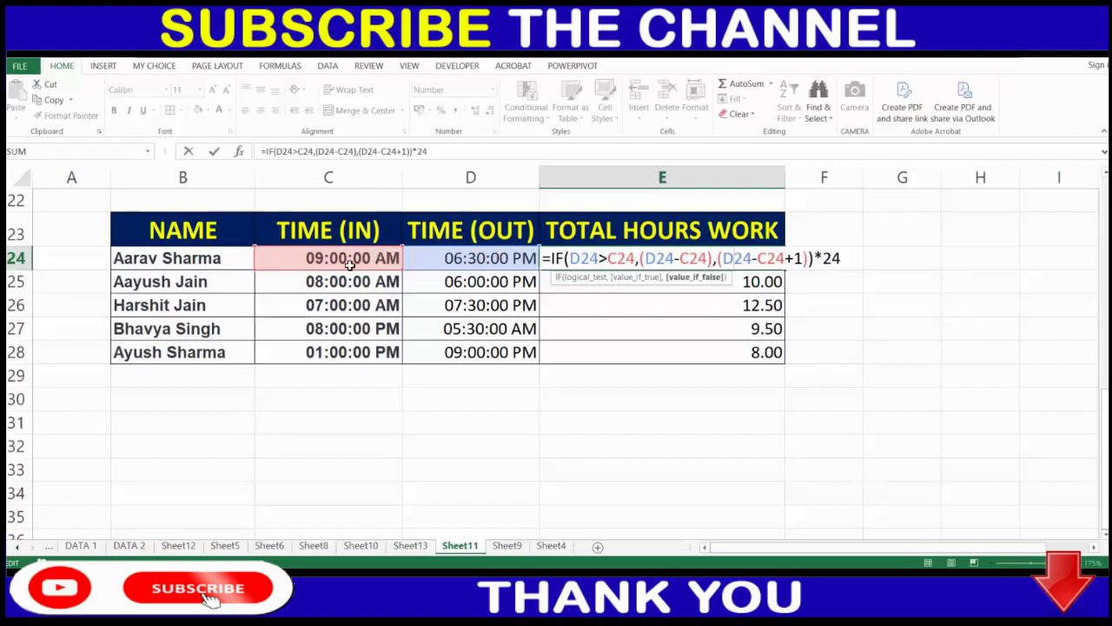
- Clear E24's formula after =IF( and re-enter the D24>C24 test with same-day branch (D24-C24)
{"action": "left_click_drag", "start_coordinate": [839, 258], "coordinate": [575, 266]}
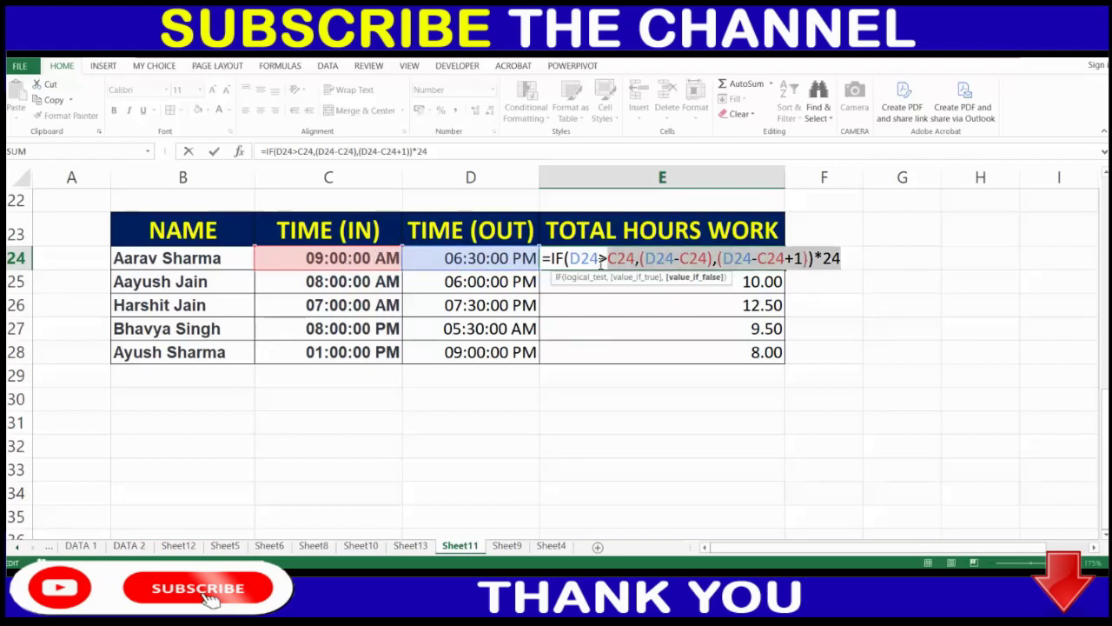
{"action": "key", "text": "Delete"}
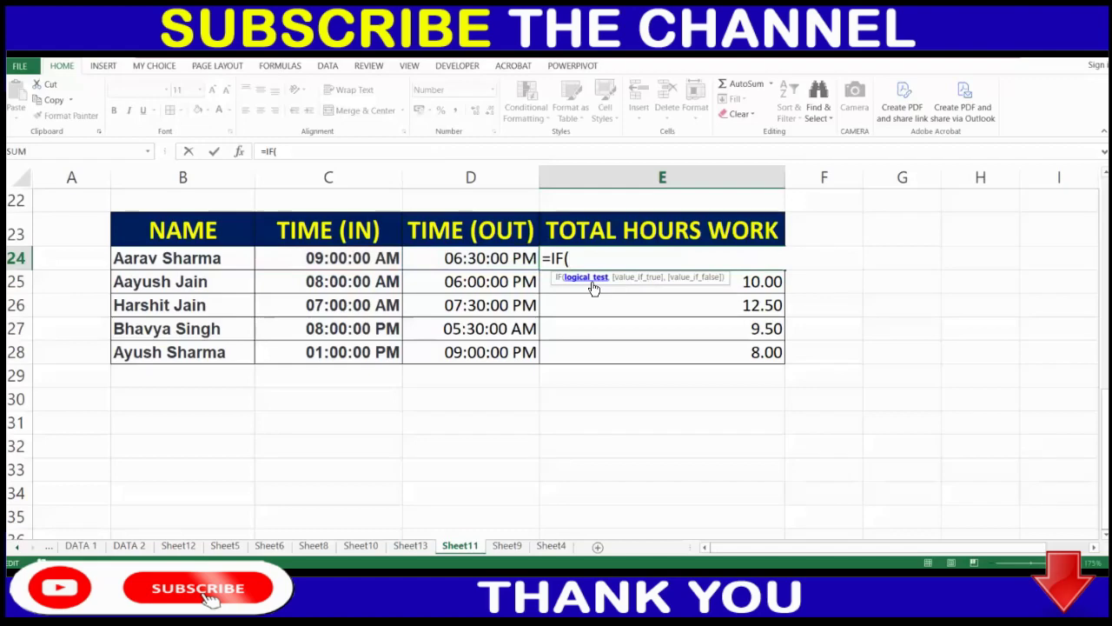
{"action": "left_click", "coordinate": [476, 258]}
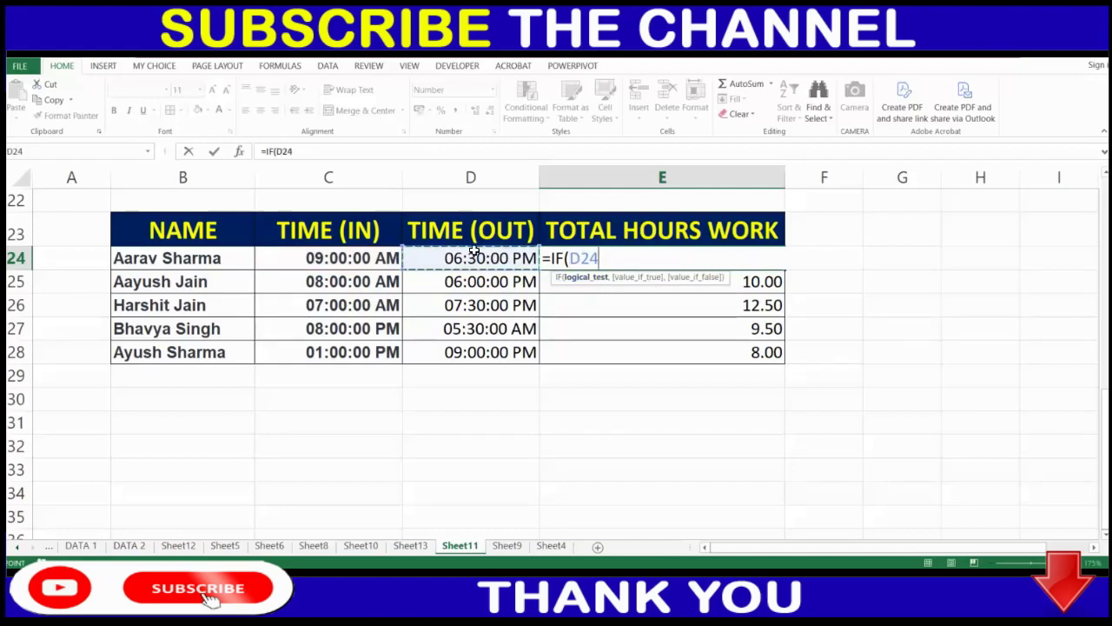
{"action": "type", "text": ">"}
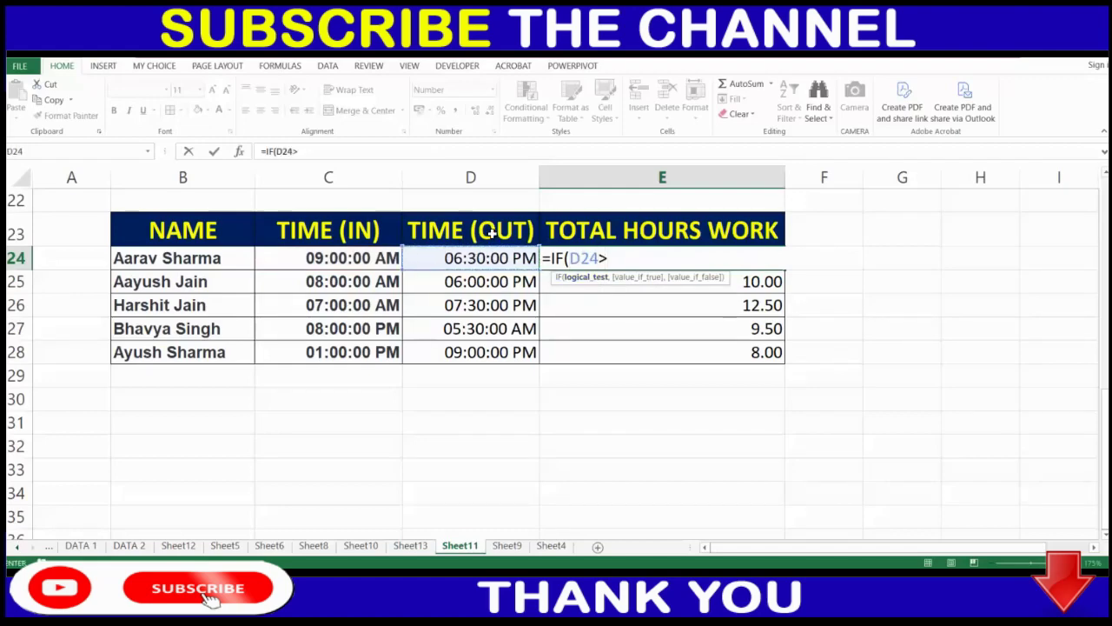
{"action": "left_click", "coordinate": [386, 255]}
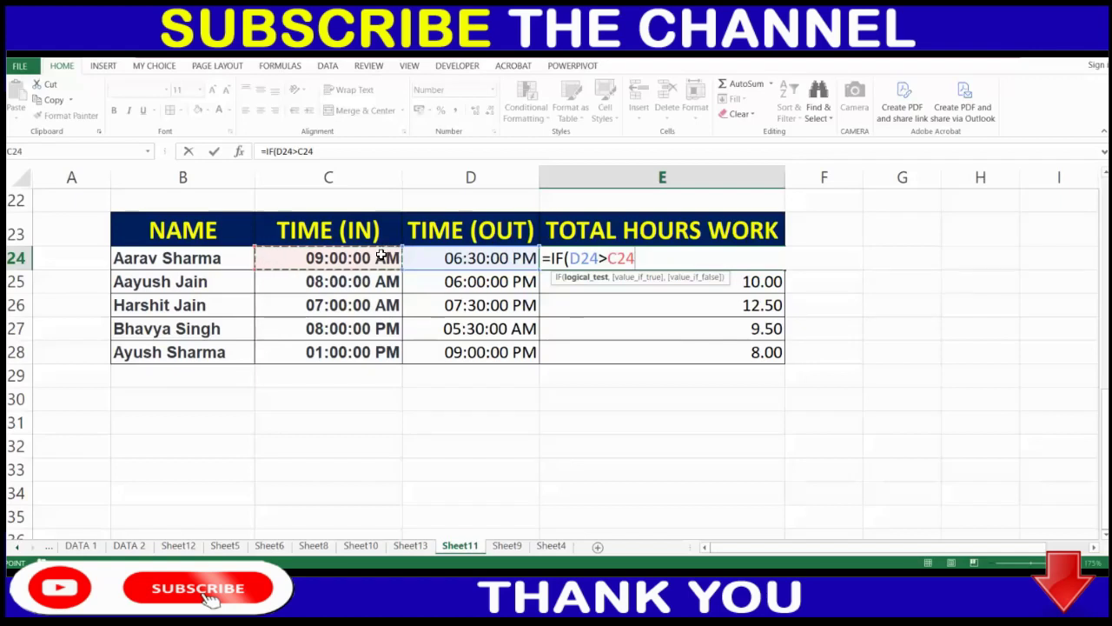
{"action": "type", "text": ",("}
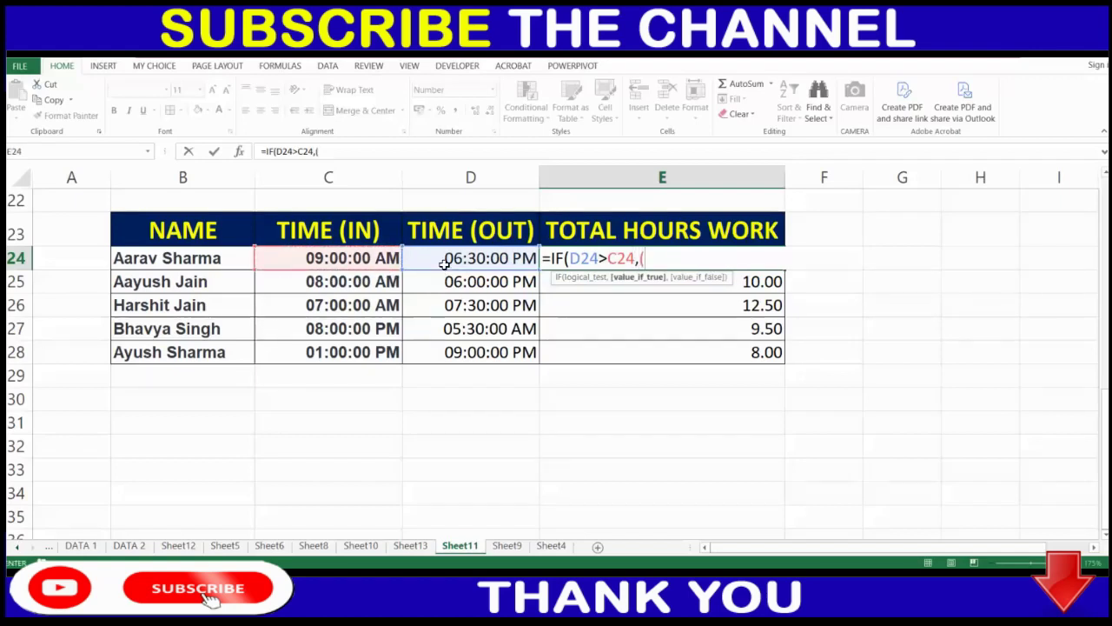
{"action": "left_click", "coordinate": [444, 261]}
{"action": "type", "text": "-"}
{"action": "left_click", "coordinate": [371, 256]}
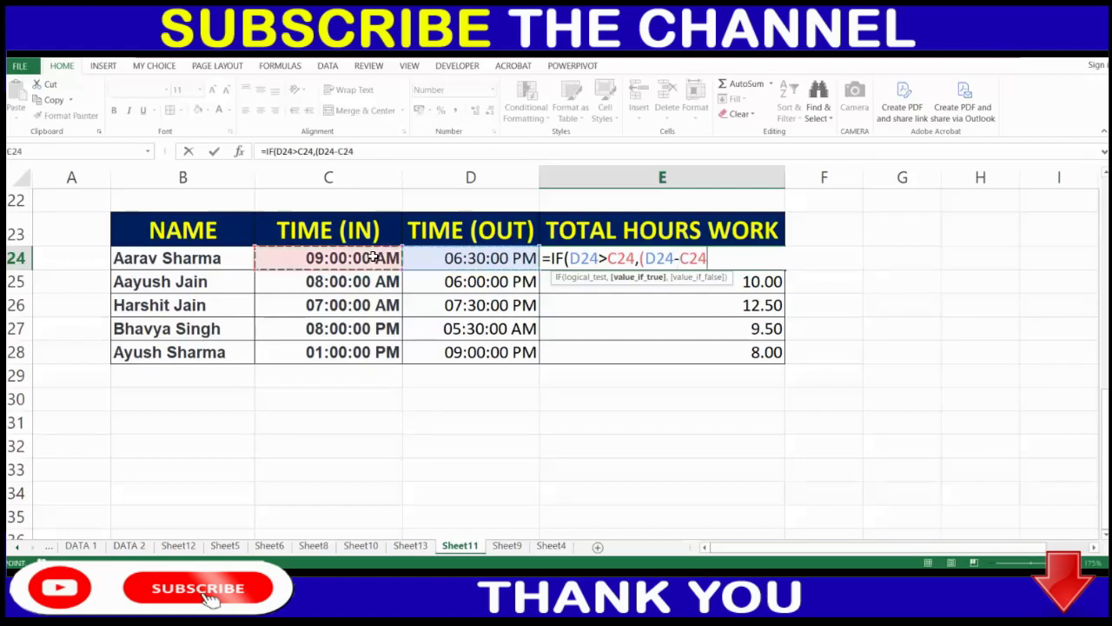
{"action": "type", "text": ")"}
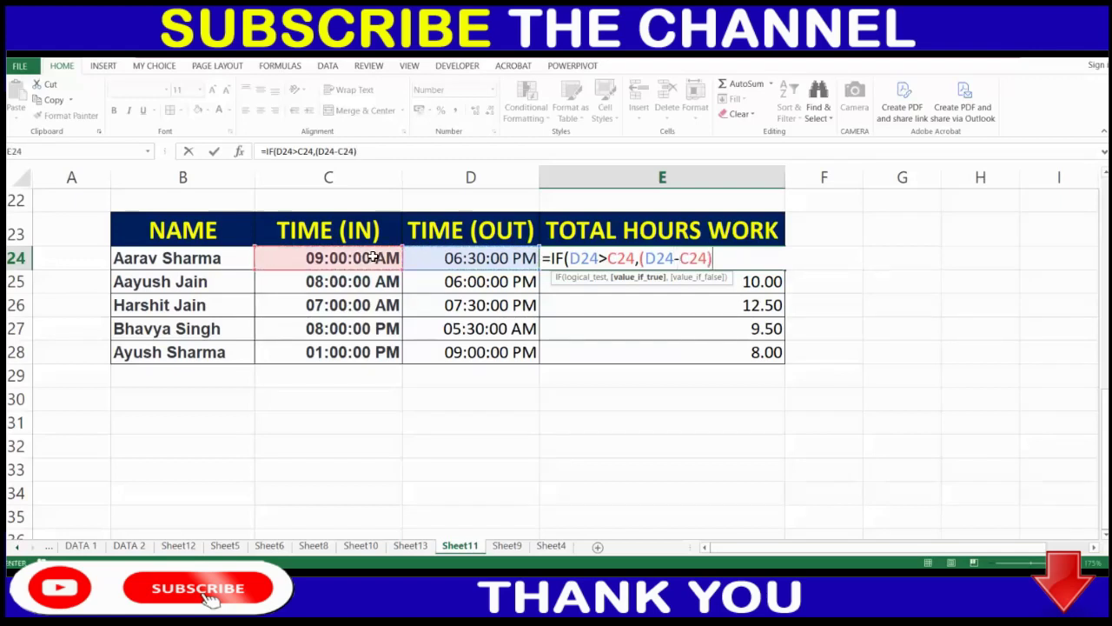
{"action": "type", "text": ",("}
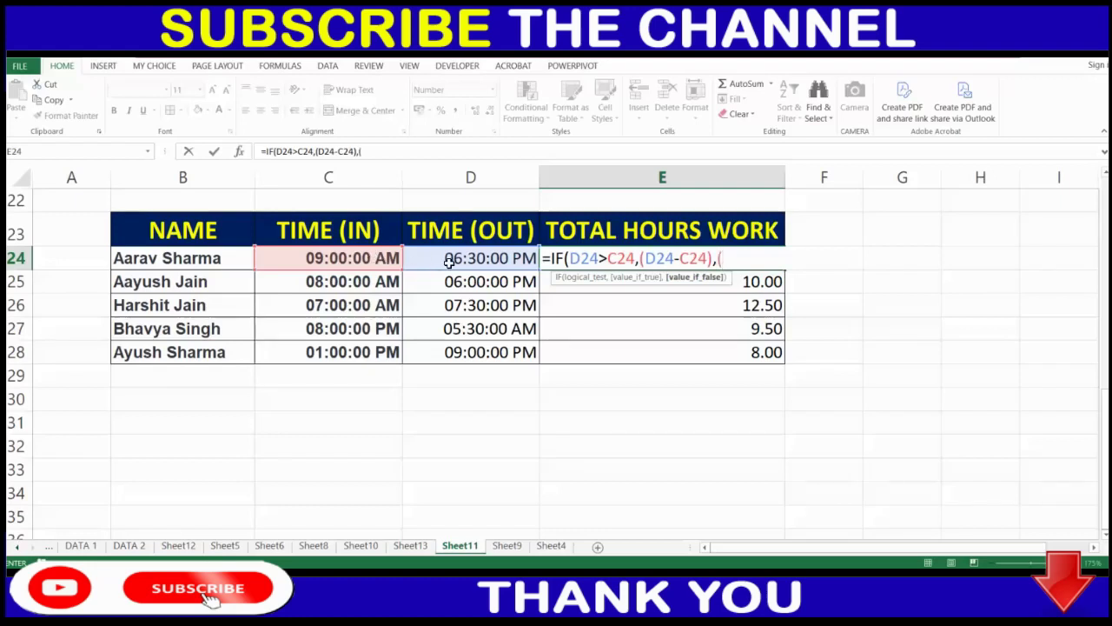
- Complete the overnight branch (D24-C24+1)*24 and commit the rebuilt formula
{"action": "left_click", "coordinate": [453, 258]}
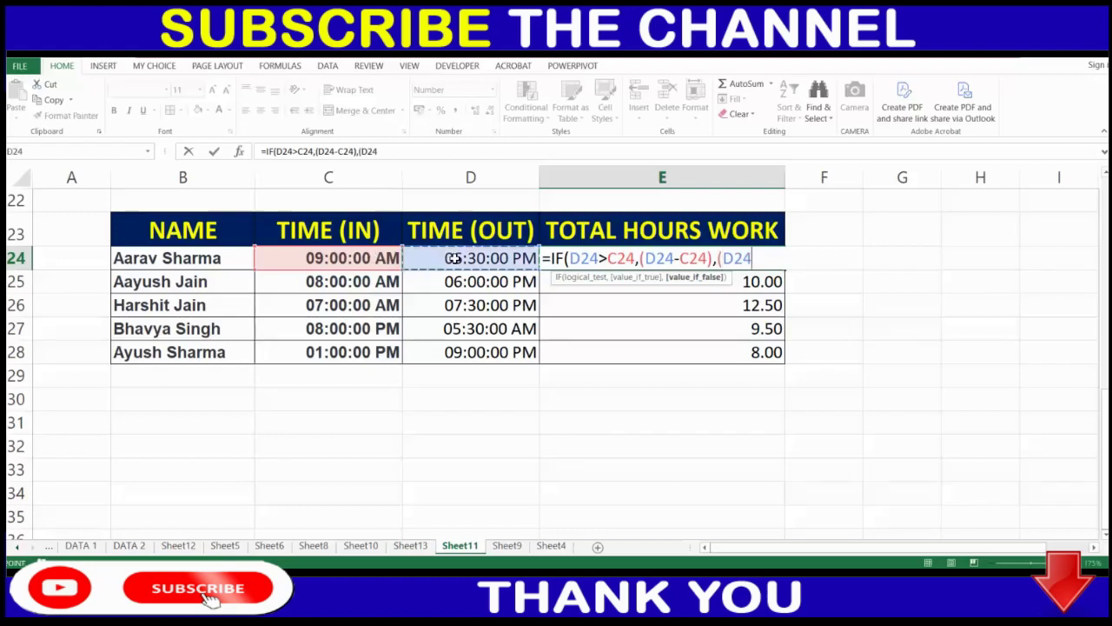
{"action": "type", "text": "-"}
{"action": "left_click", "coordinate": [389, 258]}
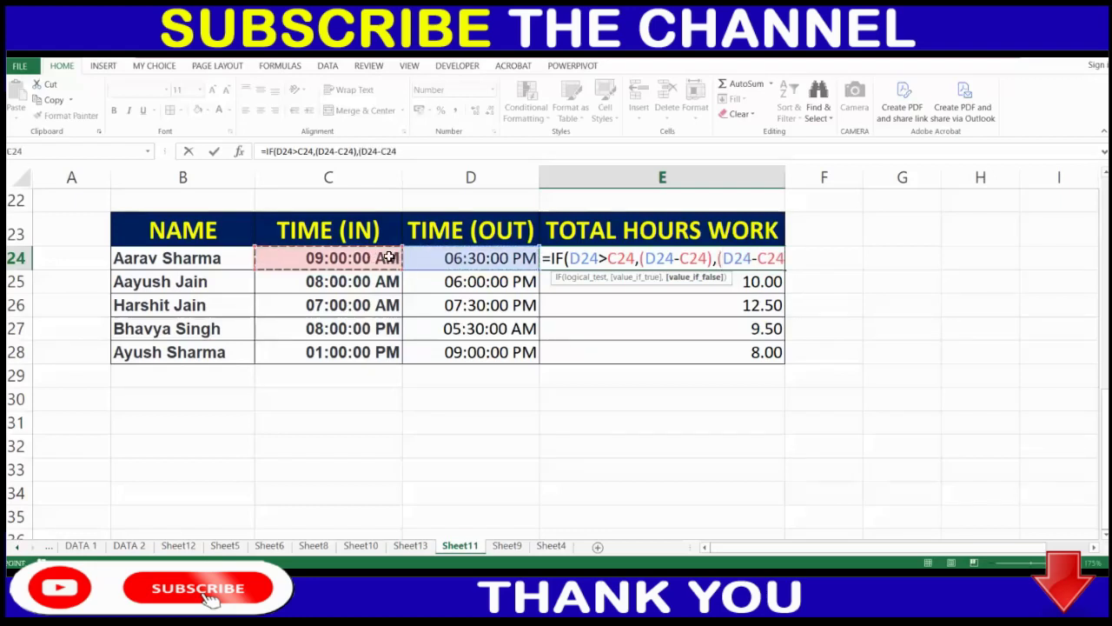
{"action": "type", "text": "+1"}
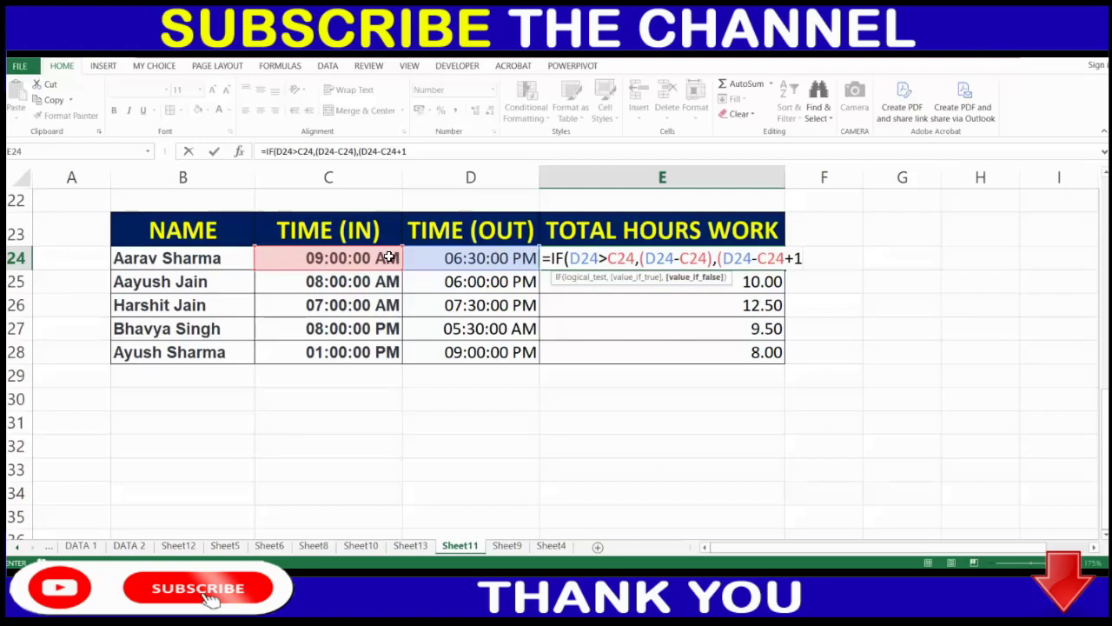
{"action": "type", "text": "))"}
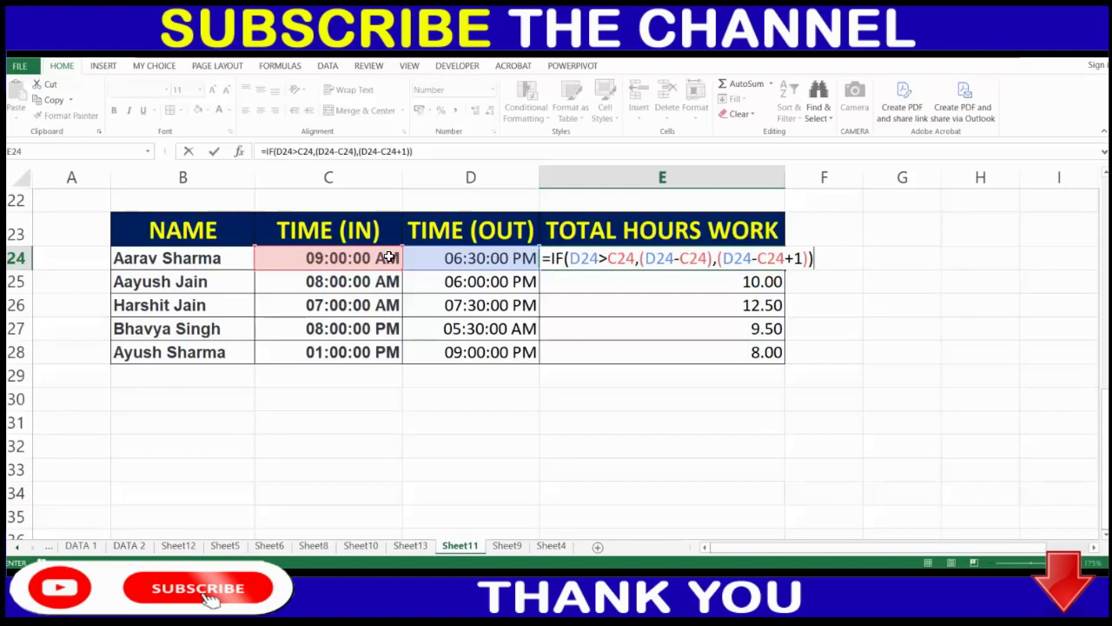
{"action": "type", "text": "*24"}
{"action": "key", "text": "Return"}
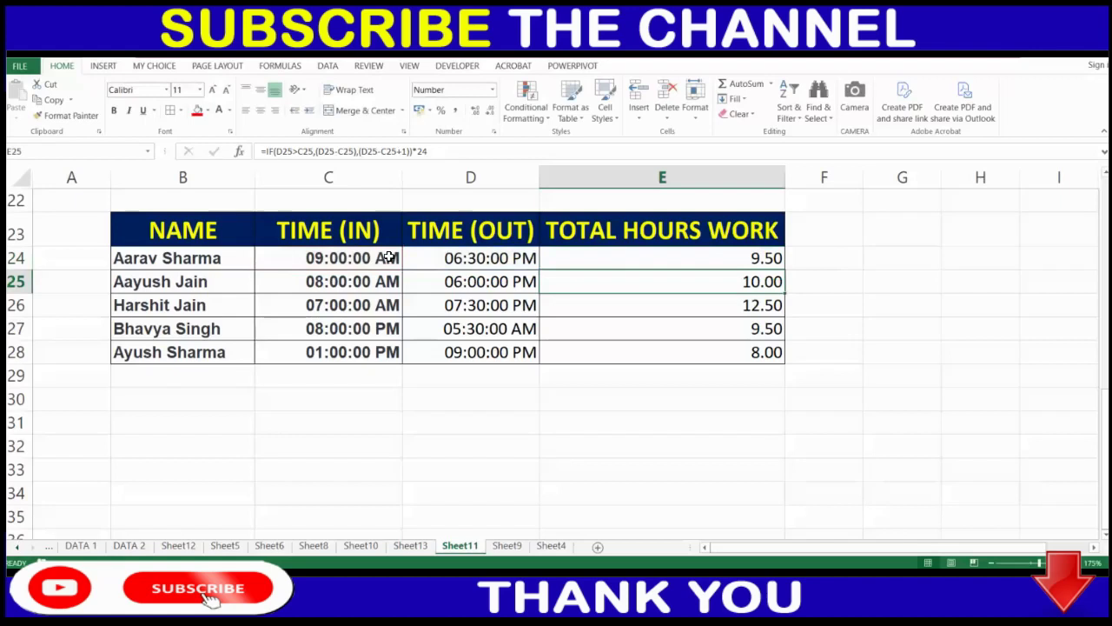
- Copy the rebuilt IF formula down through E28
{"action": "left_click", "coordinate": [761, 265]}
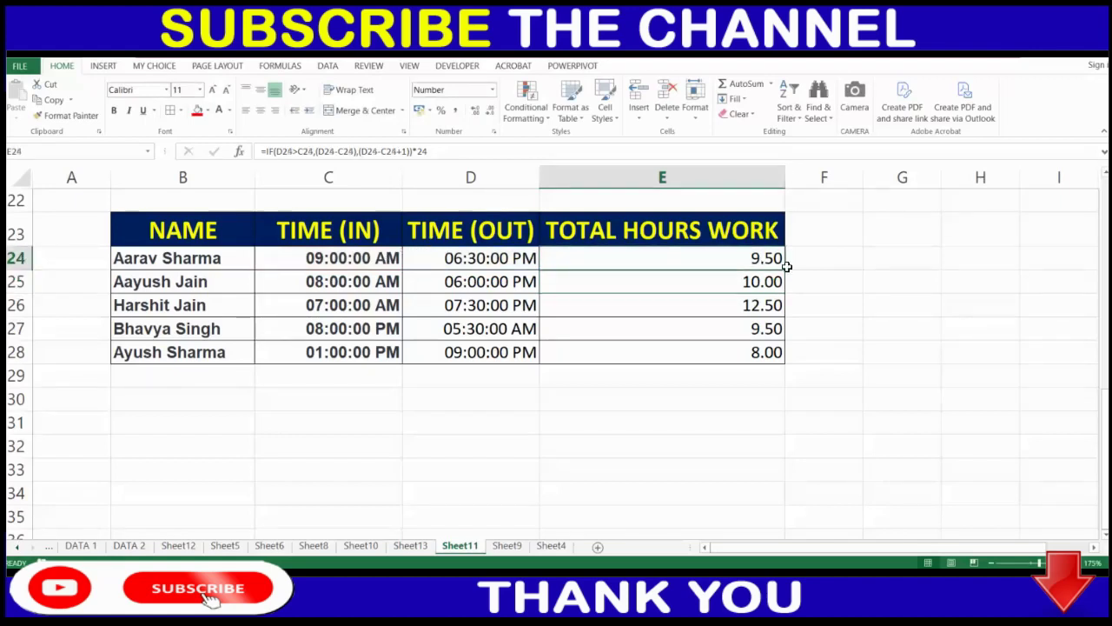
{"action": "left_click", "coordinate": [788, 269]}
{"action": "left_click", "coordinate": [784, 269]}
{"action": "left_click_drag", "start_coordinate": [787, 269], "coordinate": [786, 353]}
{"action": "left_click", "coordinate": [872, 311]}
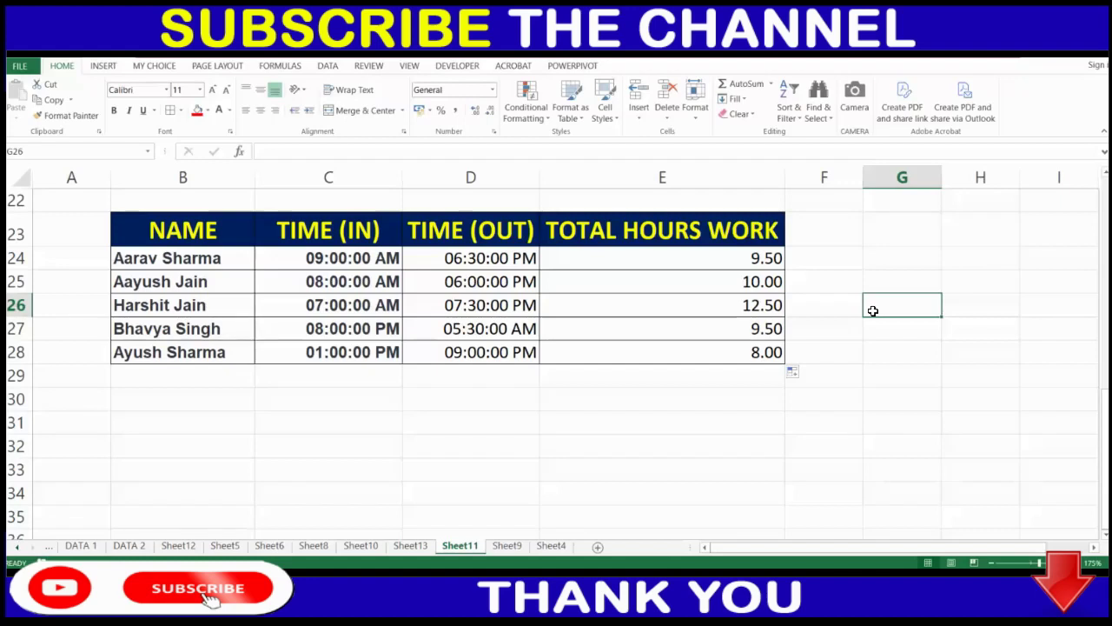
- Enter =SUM(E24:E28) in E30 to total the hours, giving 49.50
{"action": "left_click", "coordinate": [710, 380]}
{"action": "left_click", "coordinate": [710, 408]}
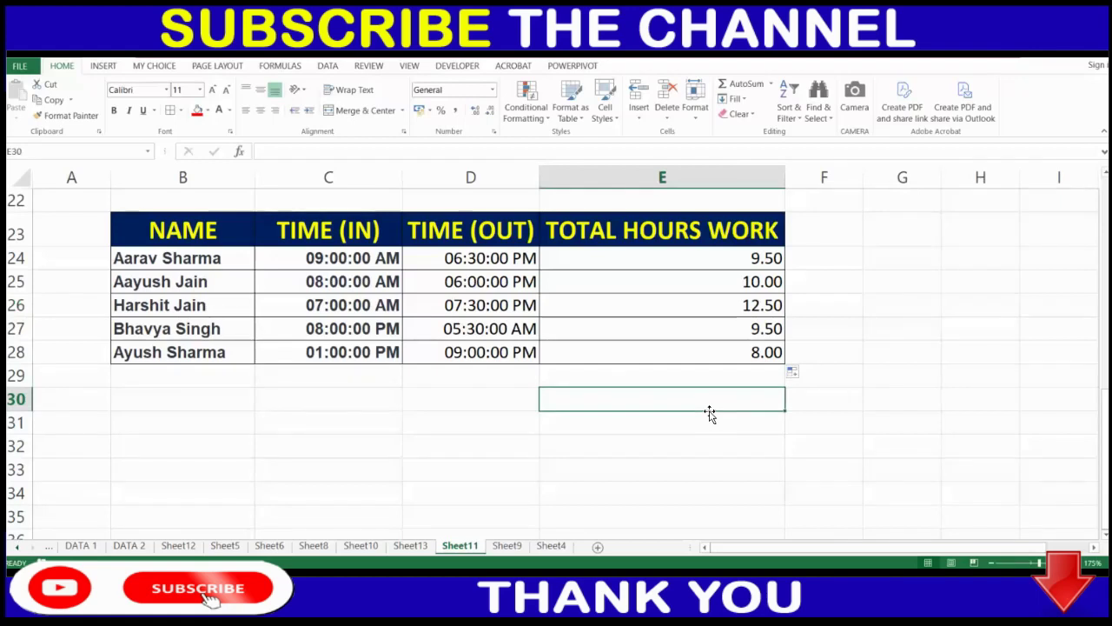
{"action": "type", "text": "=SUM("}
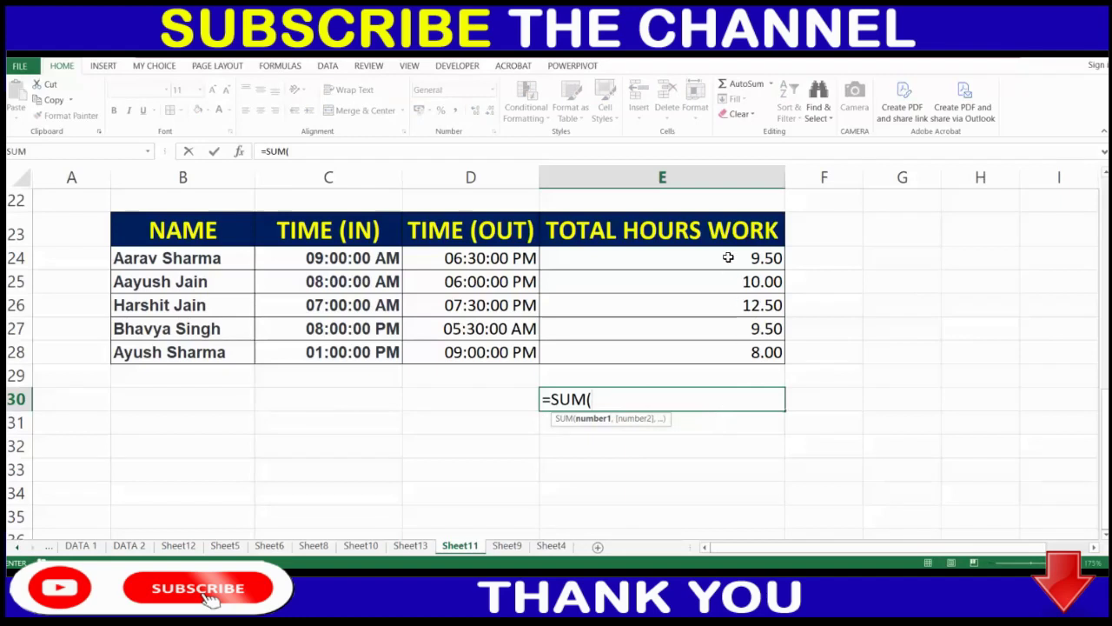
{"action": "left_click_drag", "start_coordinate": [728, 257], "coordinate": [728, 356]}
{"action": "type", "text": ")"}
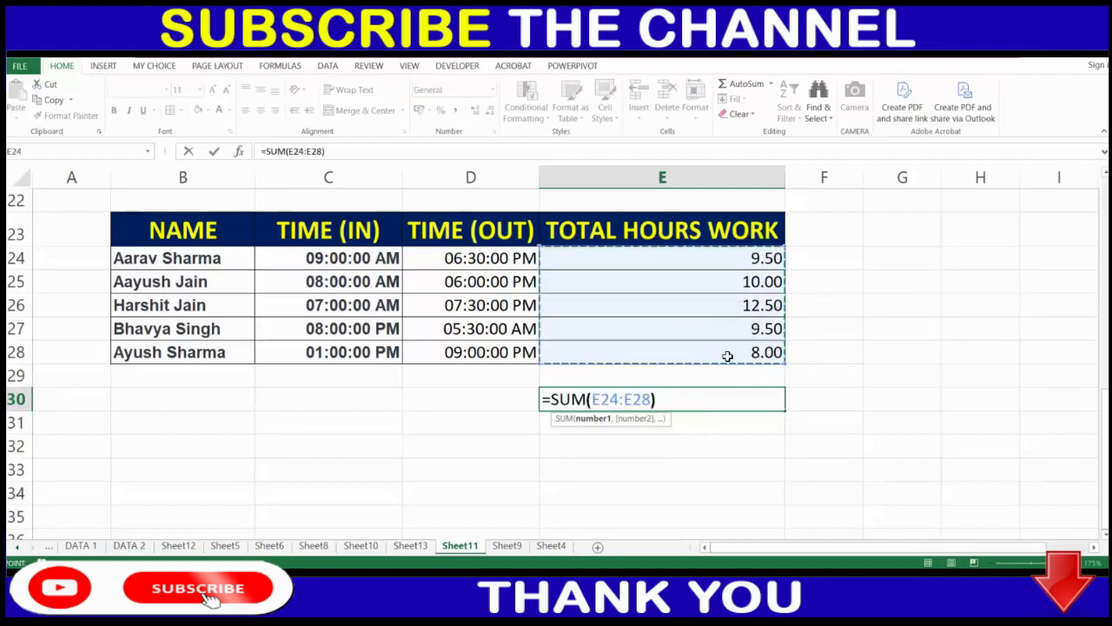
{"action": "key", "text": "Return"}
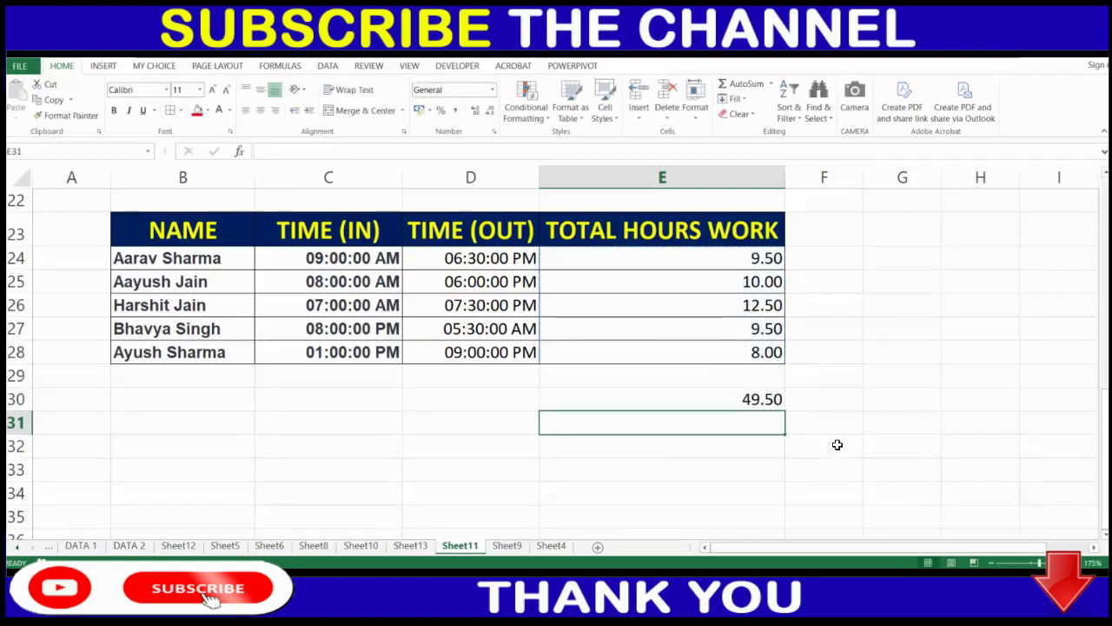
{"action": "left_click", "coordinate": [850, 393]}
{"action": "left_click", "coordinate": [772, 398]}
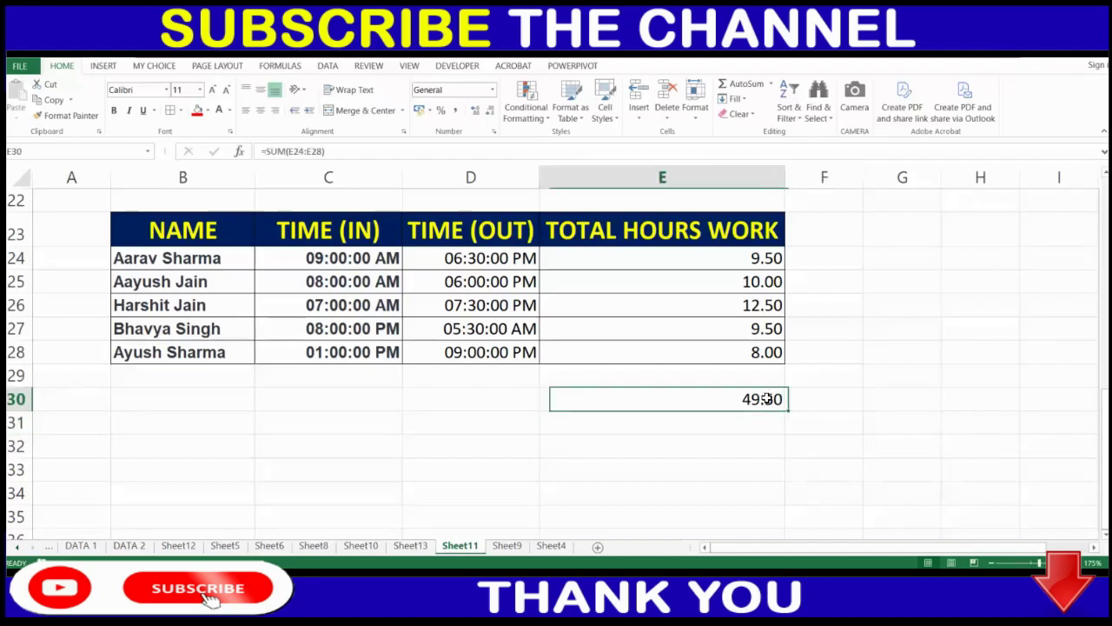
{"action": "left_click", "coordinate": [883, 377]}
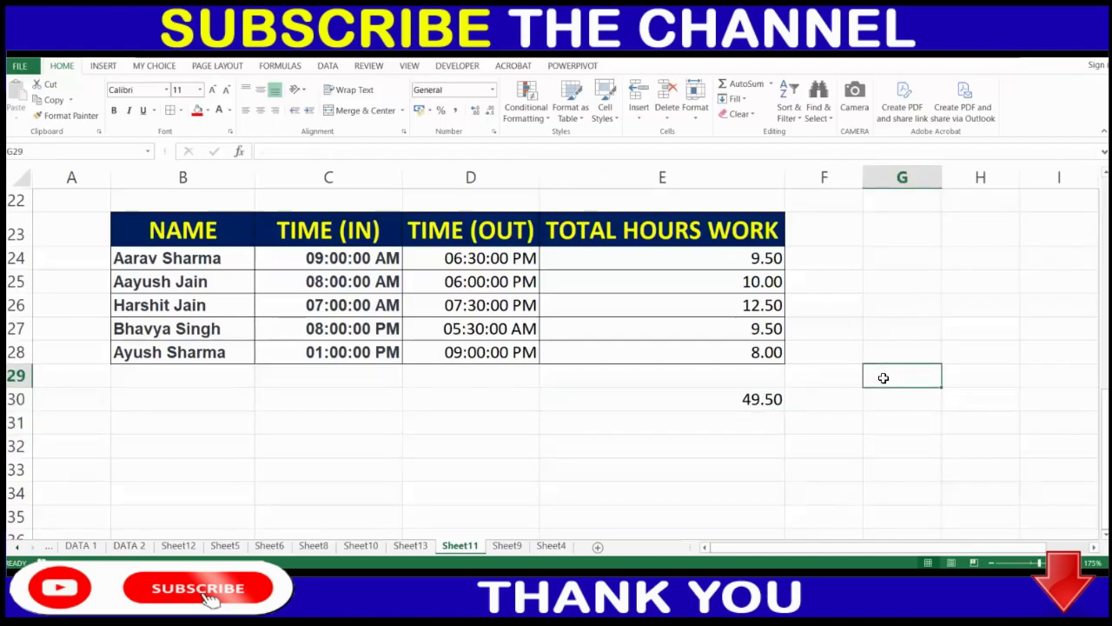